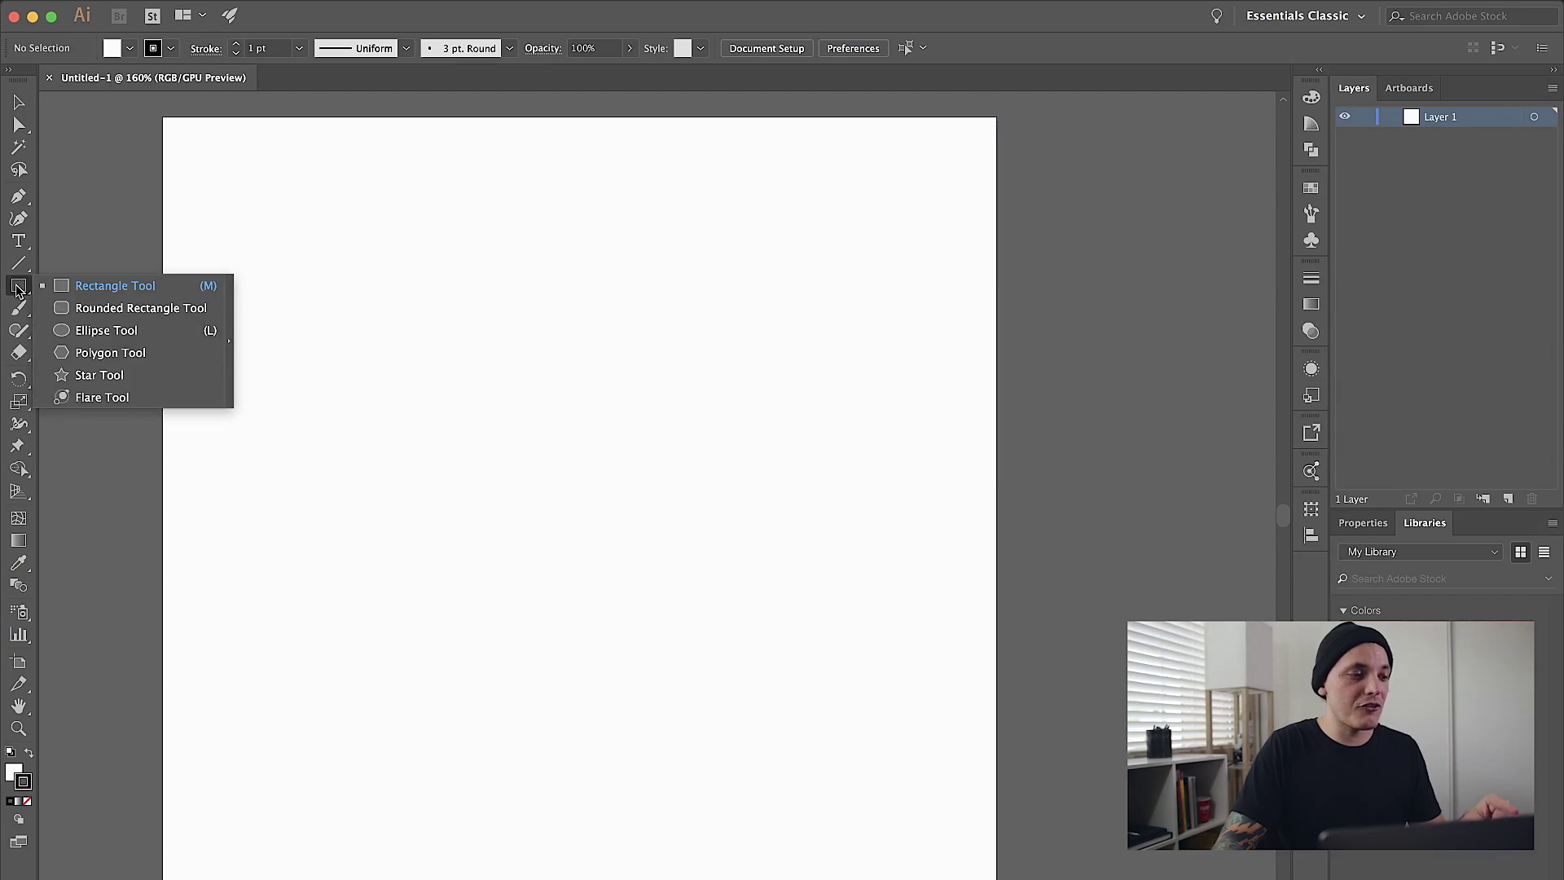
# Draw a tall rectangle on the artboard with the Rectangle tool.
pyautogui.click(115, 286)
pyautogui.moveTo(341, 245)
pyautogui.mouseDown()
pyautogui.moveTo(607, 603)
pyautogui.moveTo(742, 714)
pyautogui.moveTo(752, 745)
pyautogui.mouseUp()
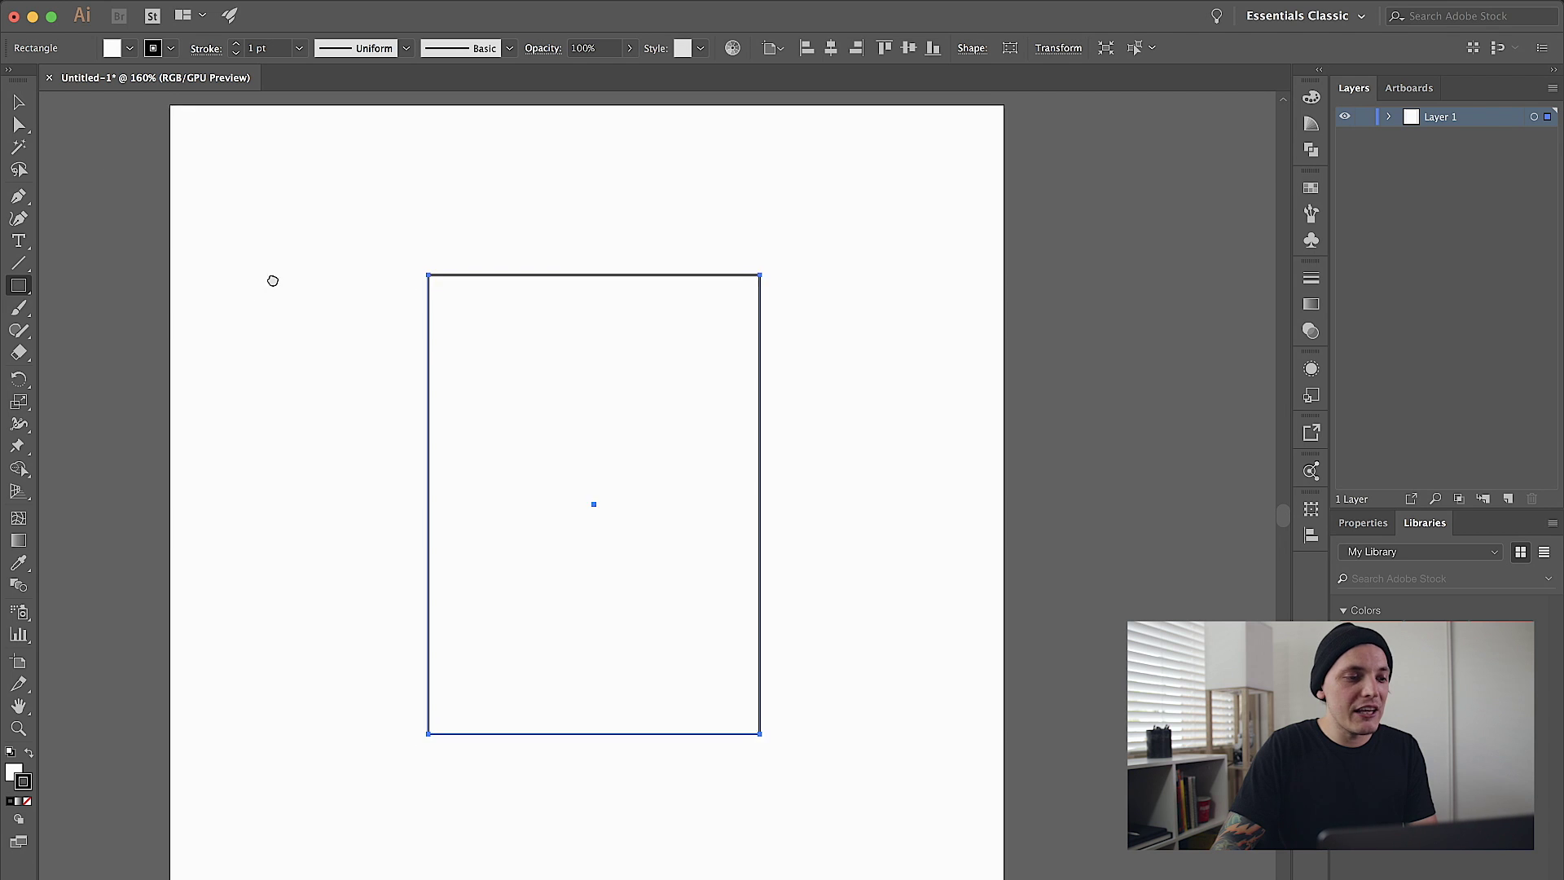
pyautogui.moveTo(273, 279); pyautogui.dragTo(366, 283)
pyautogui.press('v')
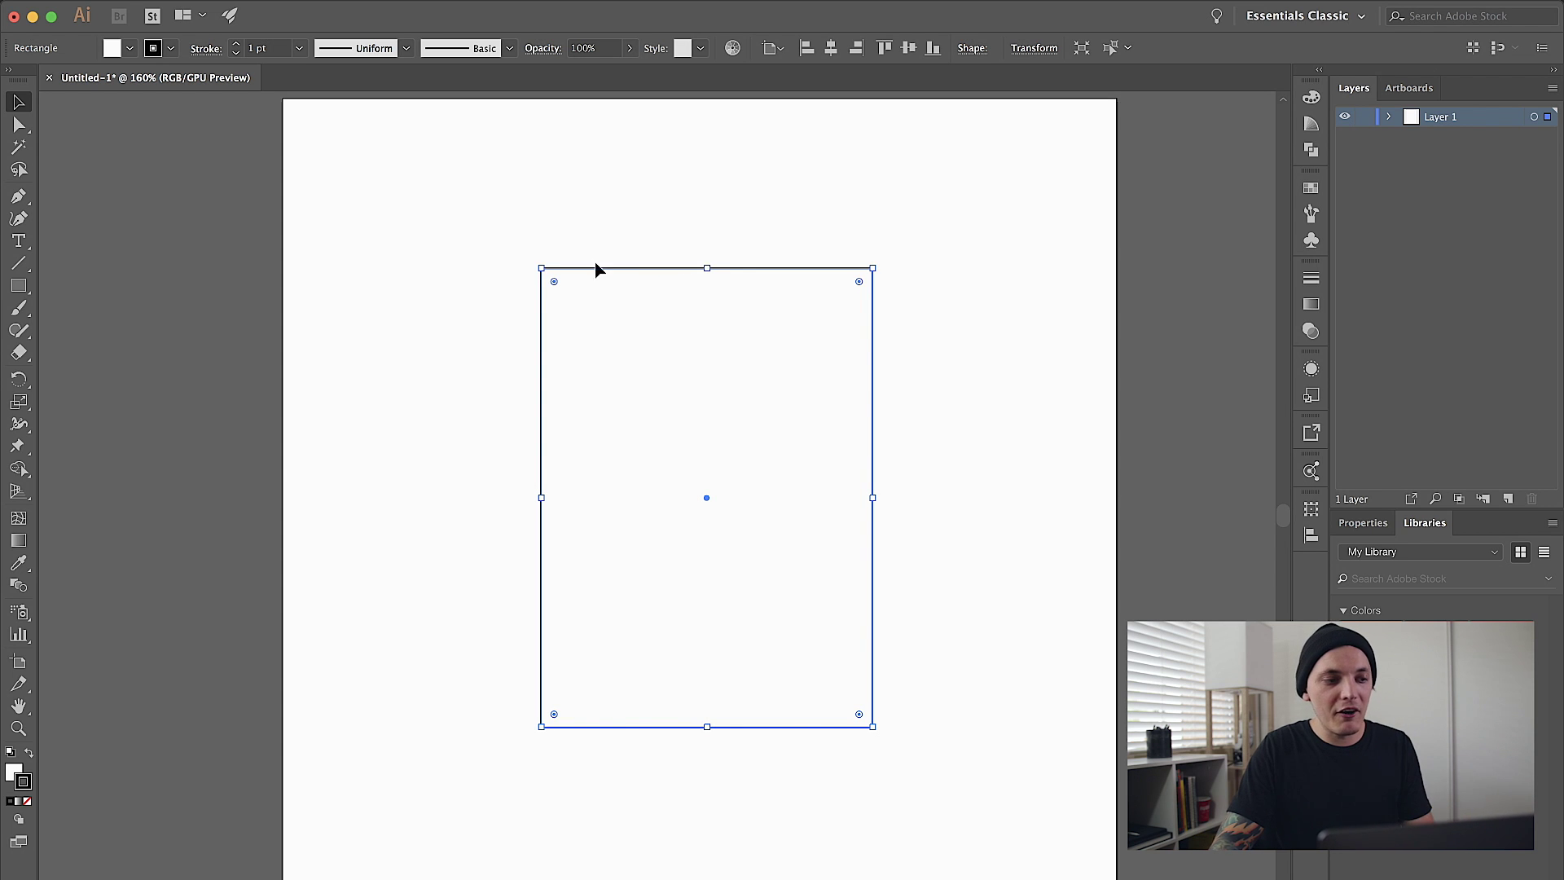
# Zoom in on the top-left corner, try rounding it, then undo the rounding.
pyautogui.click(18, 728)
pyautogui.click(649, 314)
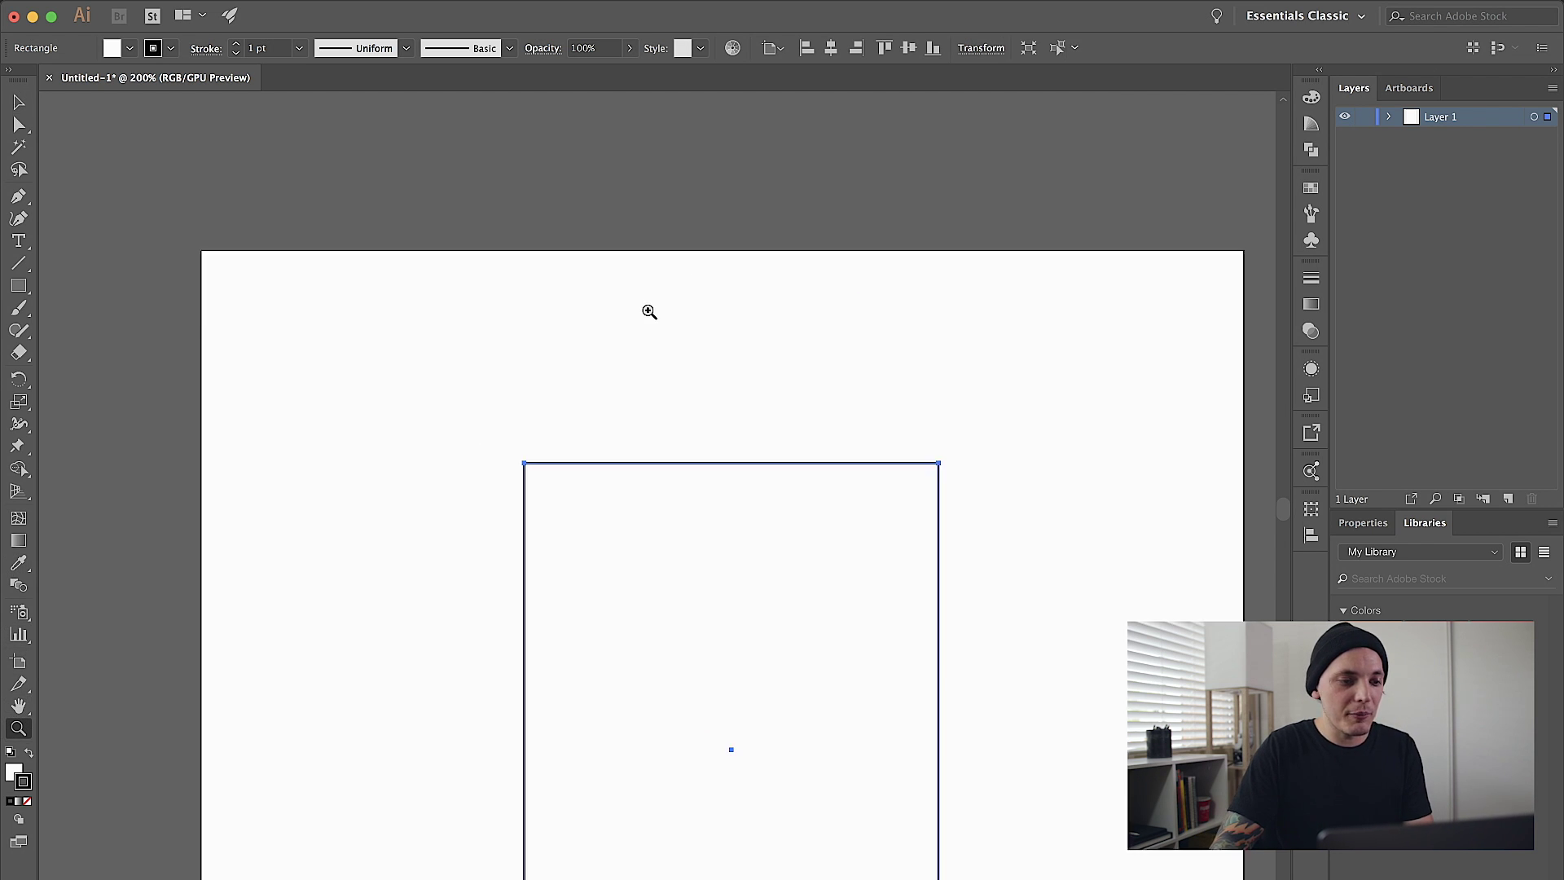
pyautogui.click(578, 399)
pyautogui.click(597, 579)
pyautogui.moveTo(633, 585); pyautogui.dragTo(342, 314)
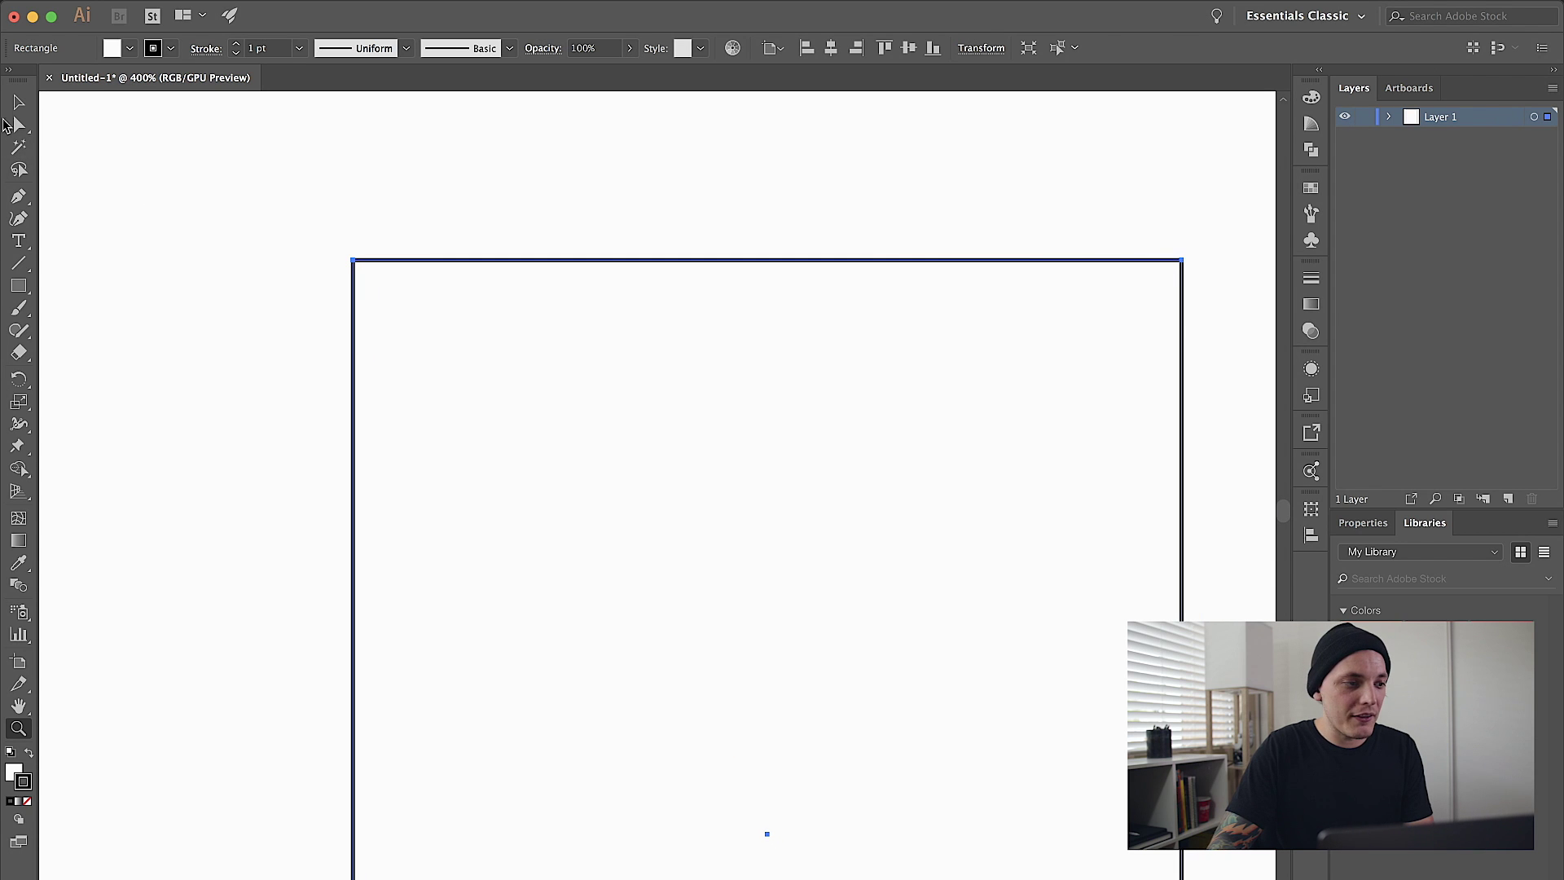
pyautogui.press('a')
pyautogui.click(352, 255)
pyautogui.click(353, 259)
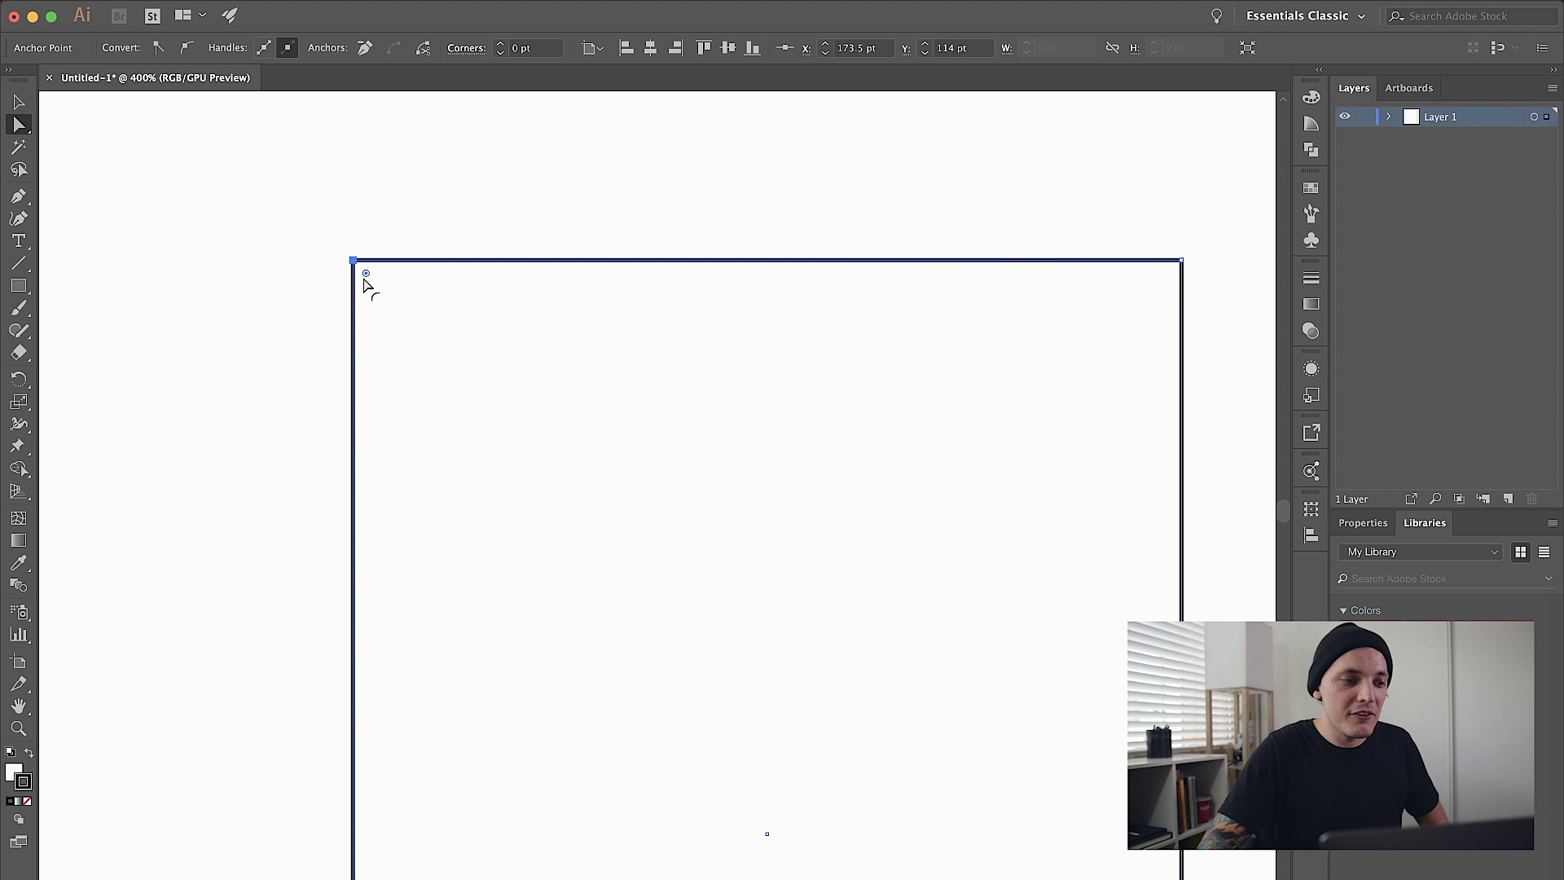
pyautogui.moveTo(369, 279); pyautogui.dragTo(995, 773)
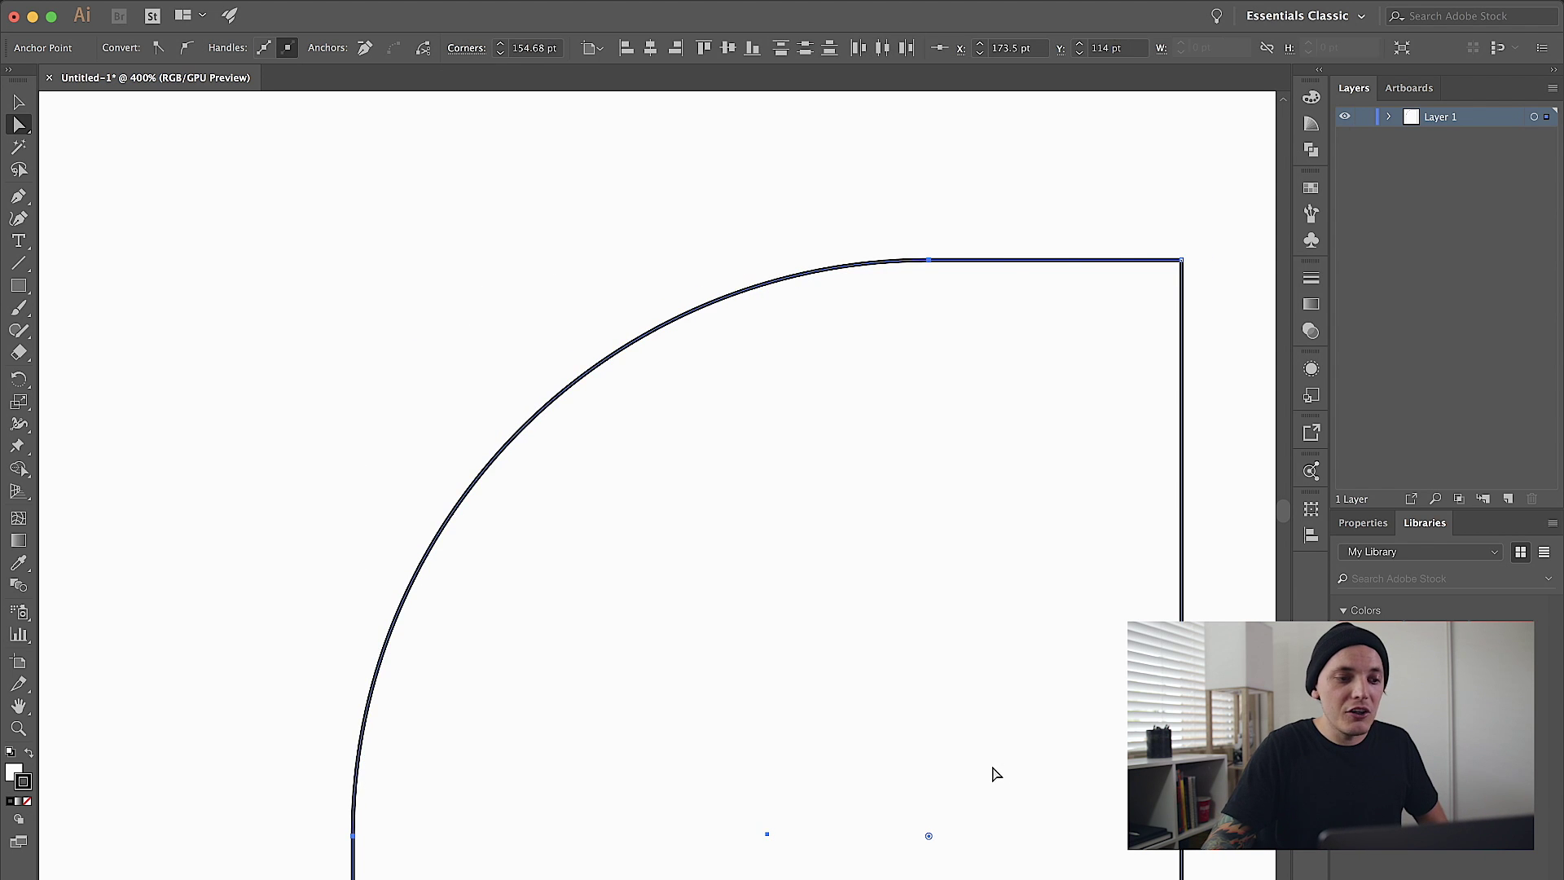
pyautogui.hotkey('ctrl', 'z')
# Fully round both bottom corners into a single semicircular base.
pyautogui.click(112, 646)
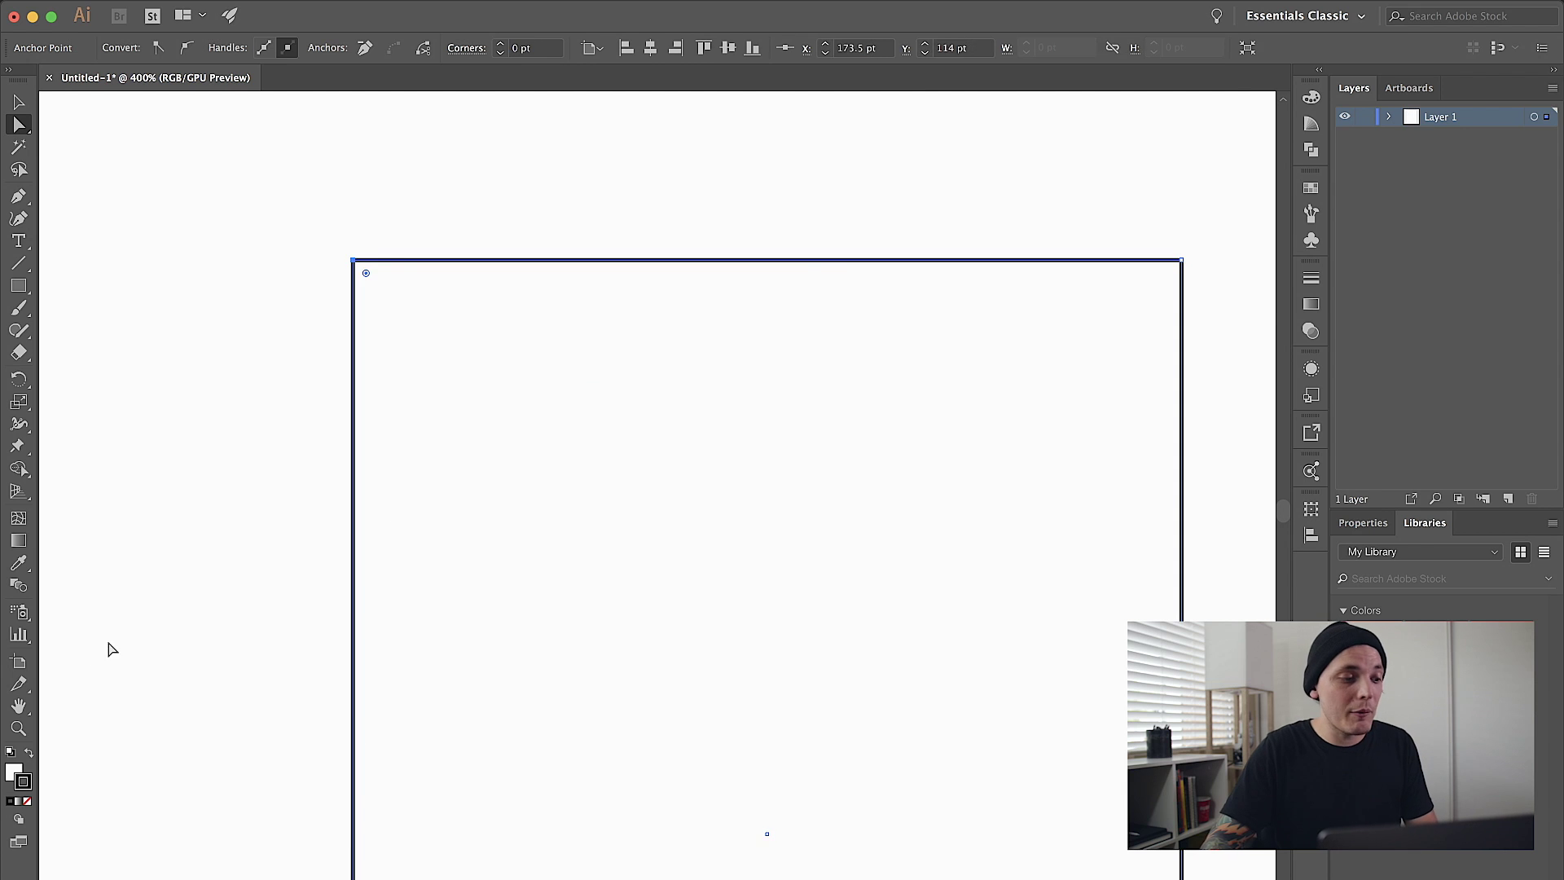
pyautogui.hotkey('ctrl', '0')
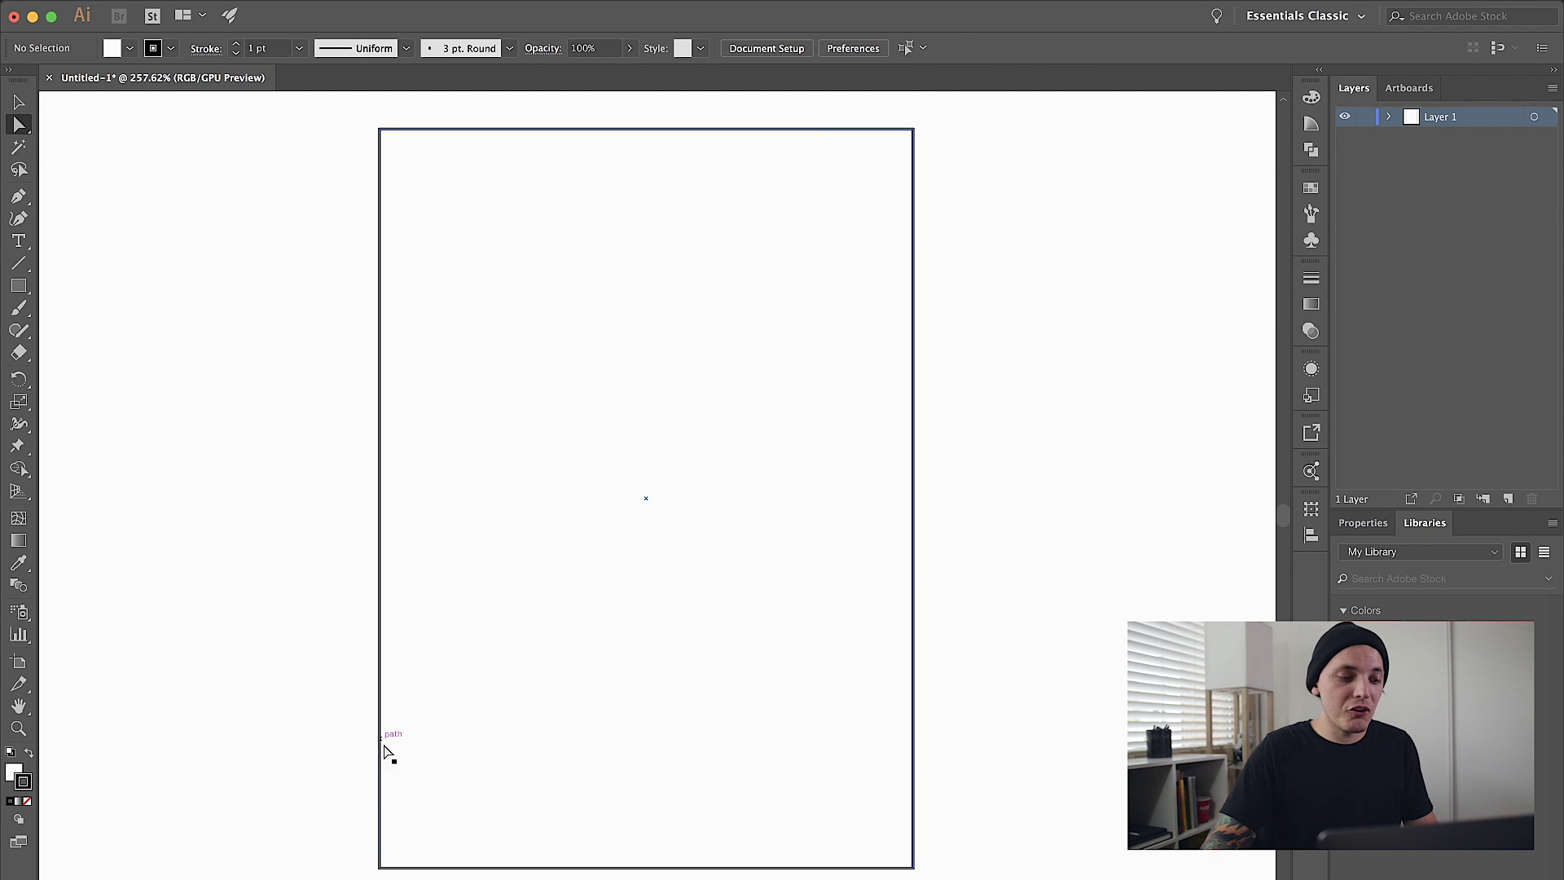
pyautogui.click(380, 867)
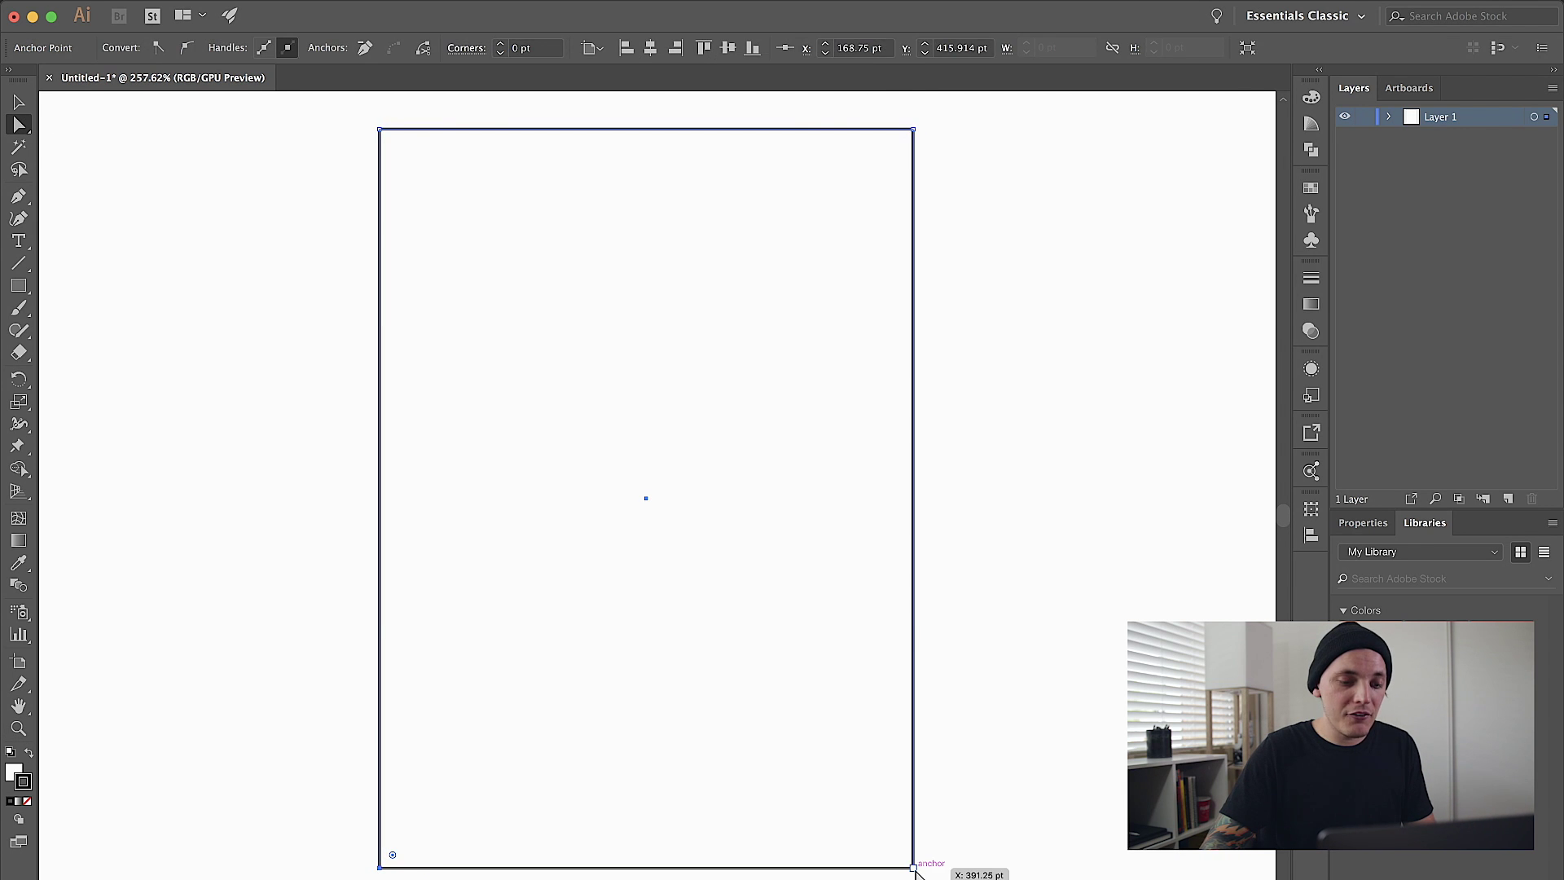
pyautogui.keyDown('shift'); pyautogui.click(913, 866); pyautogui.keyUp('shift')
pyautogui.moveTo(900, 857); pyautogui.dragTo(379, 444)
pyautogui.click(1072, 473)
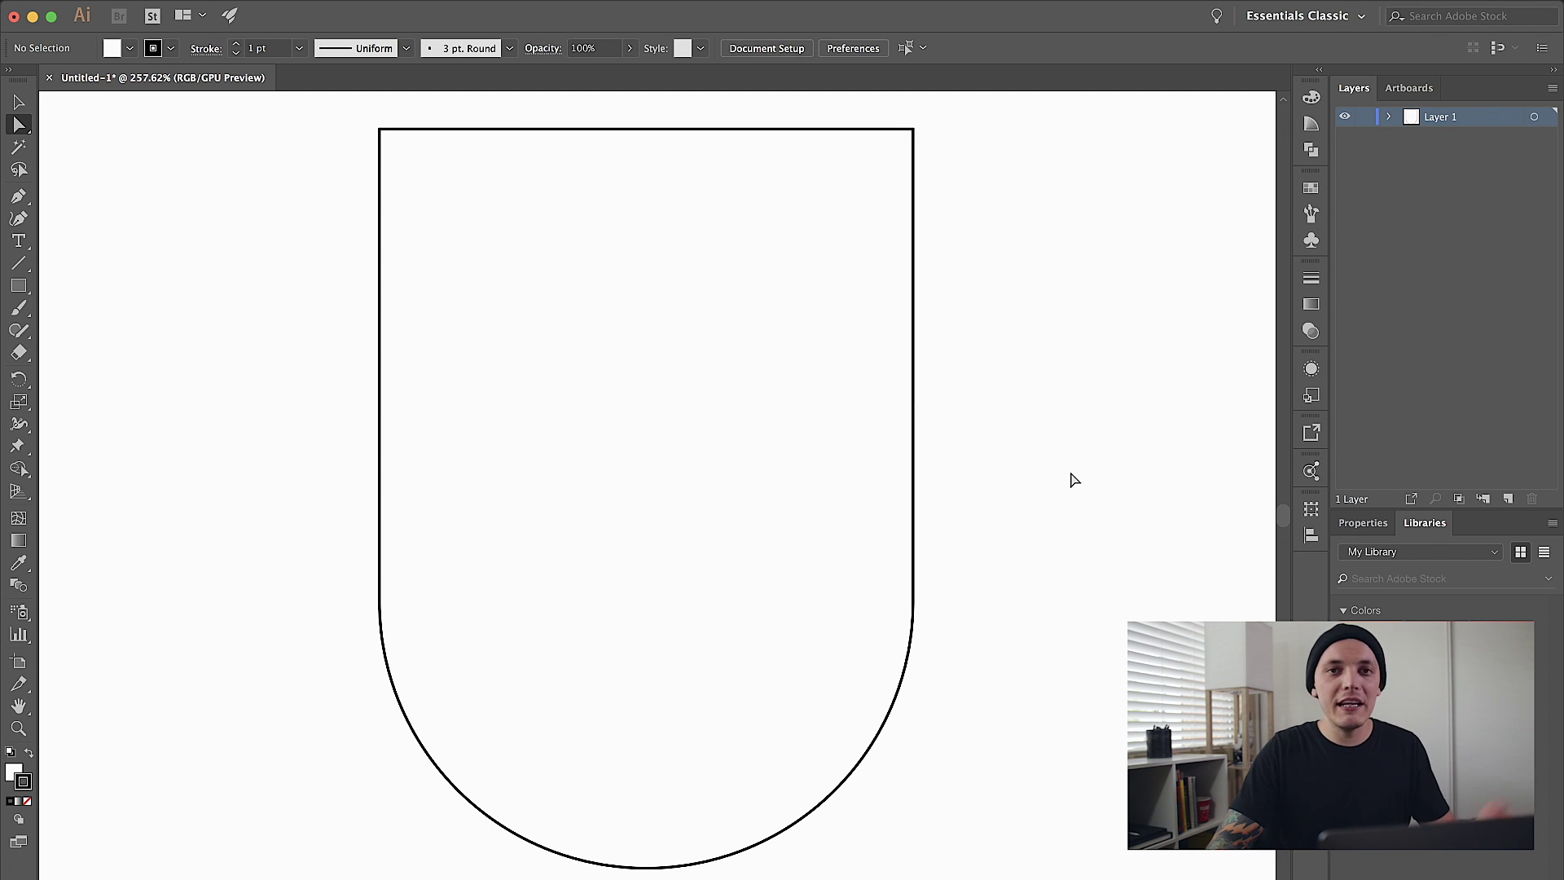
# Draw a wide ellipse across the top of the shield.
pyautogui.scroll(3, 992, 454)
pyautogui.hscroll(-2, 992, 454)
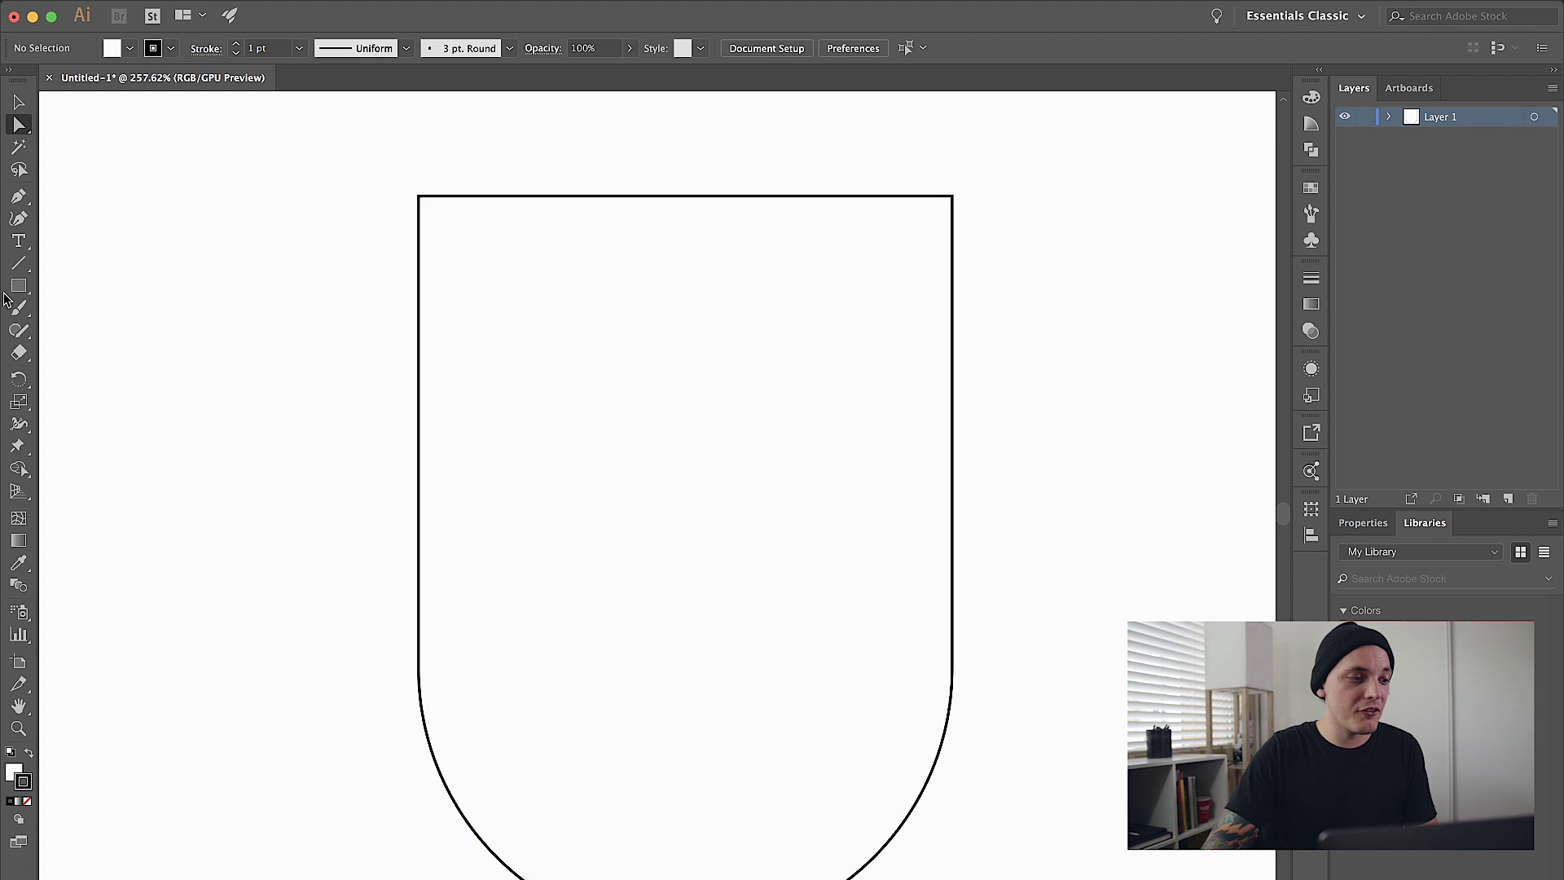
pyautogui.moveTo(18, 285); pyautogui.dragTo(62, 329)
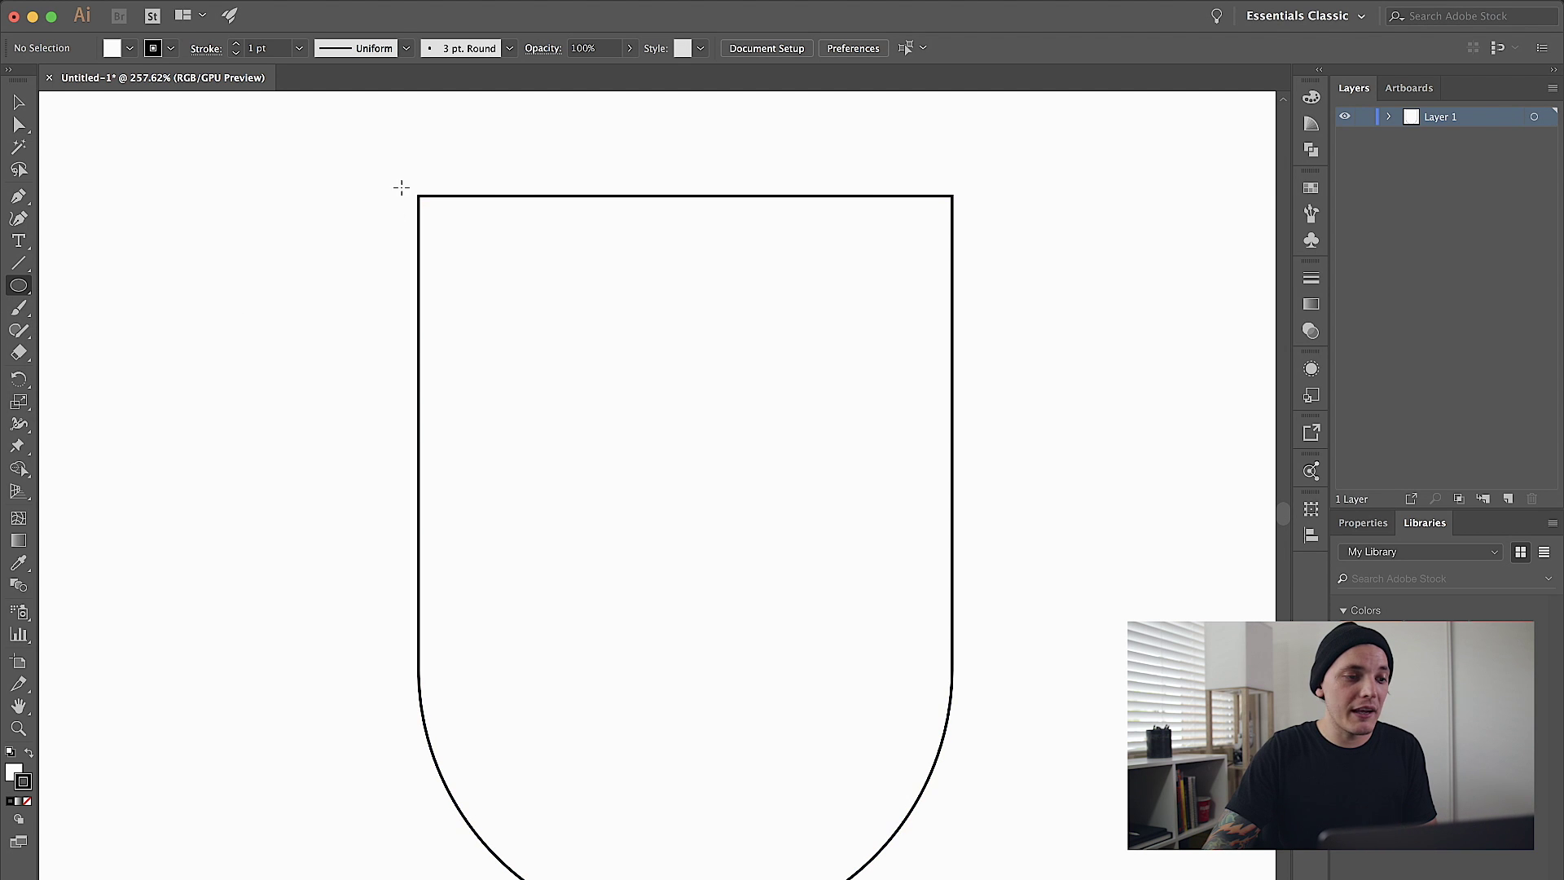
pyautogui.moveTo(380, 151); pyautogui.dragTo(1063, 575)
# Centre the ellipse horizontally on the shield and split them with Pathfinder Divide.
pyautogui.click(19, 102)
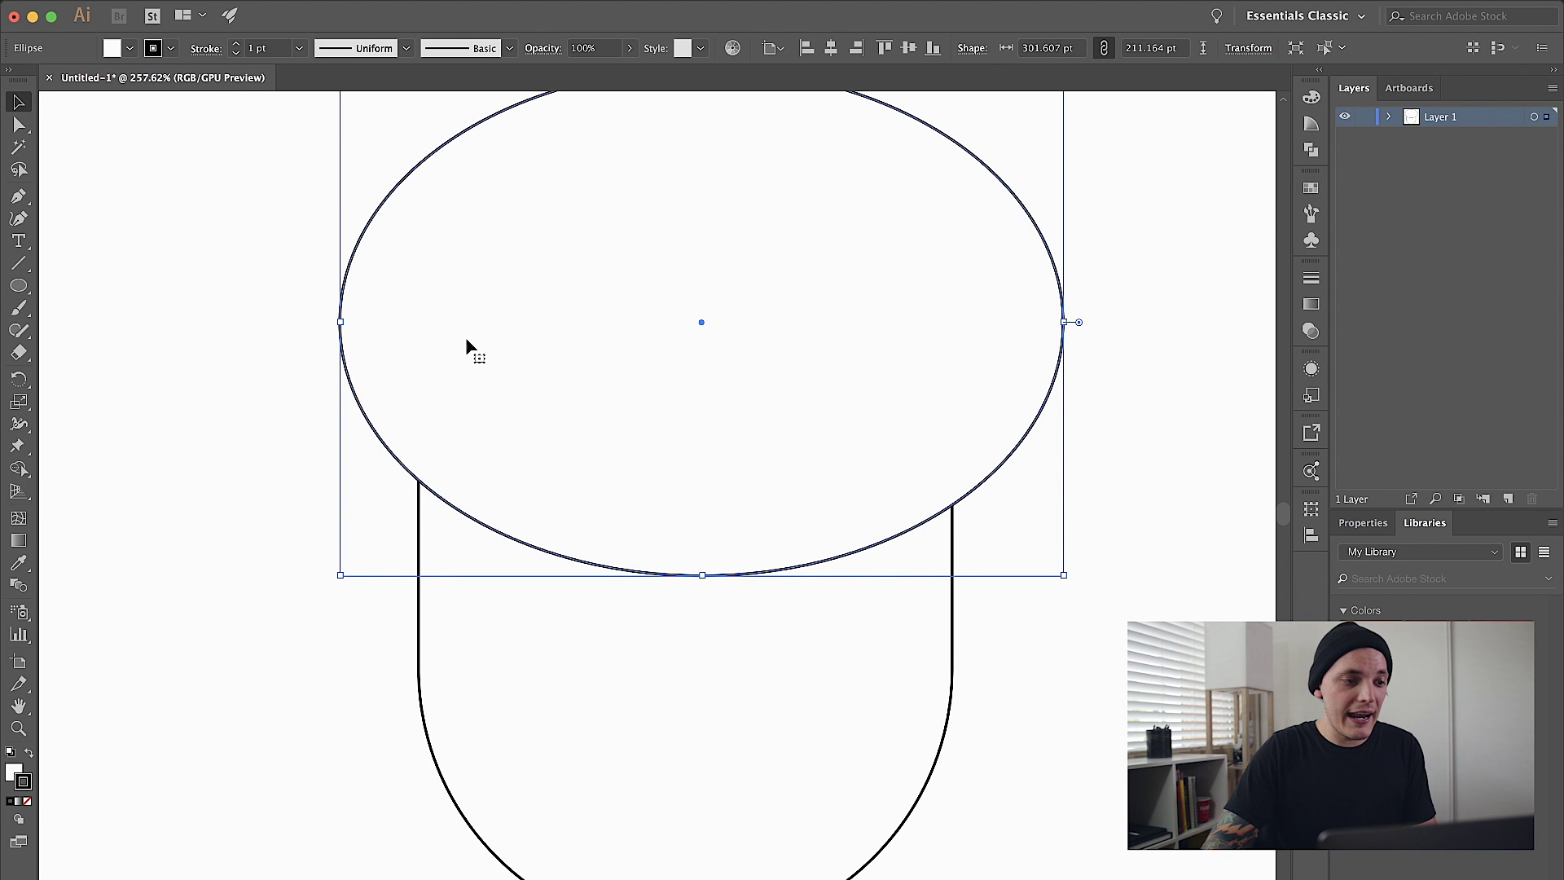
pyautogui.moveTo(234, 310); pyautogui.dragTo(918, 653)
pyautogui.click(831, 48)
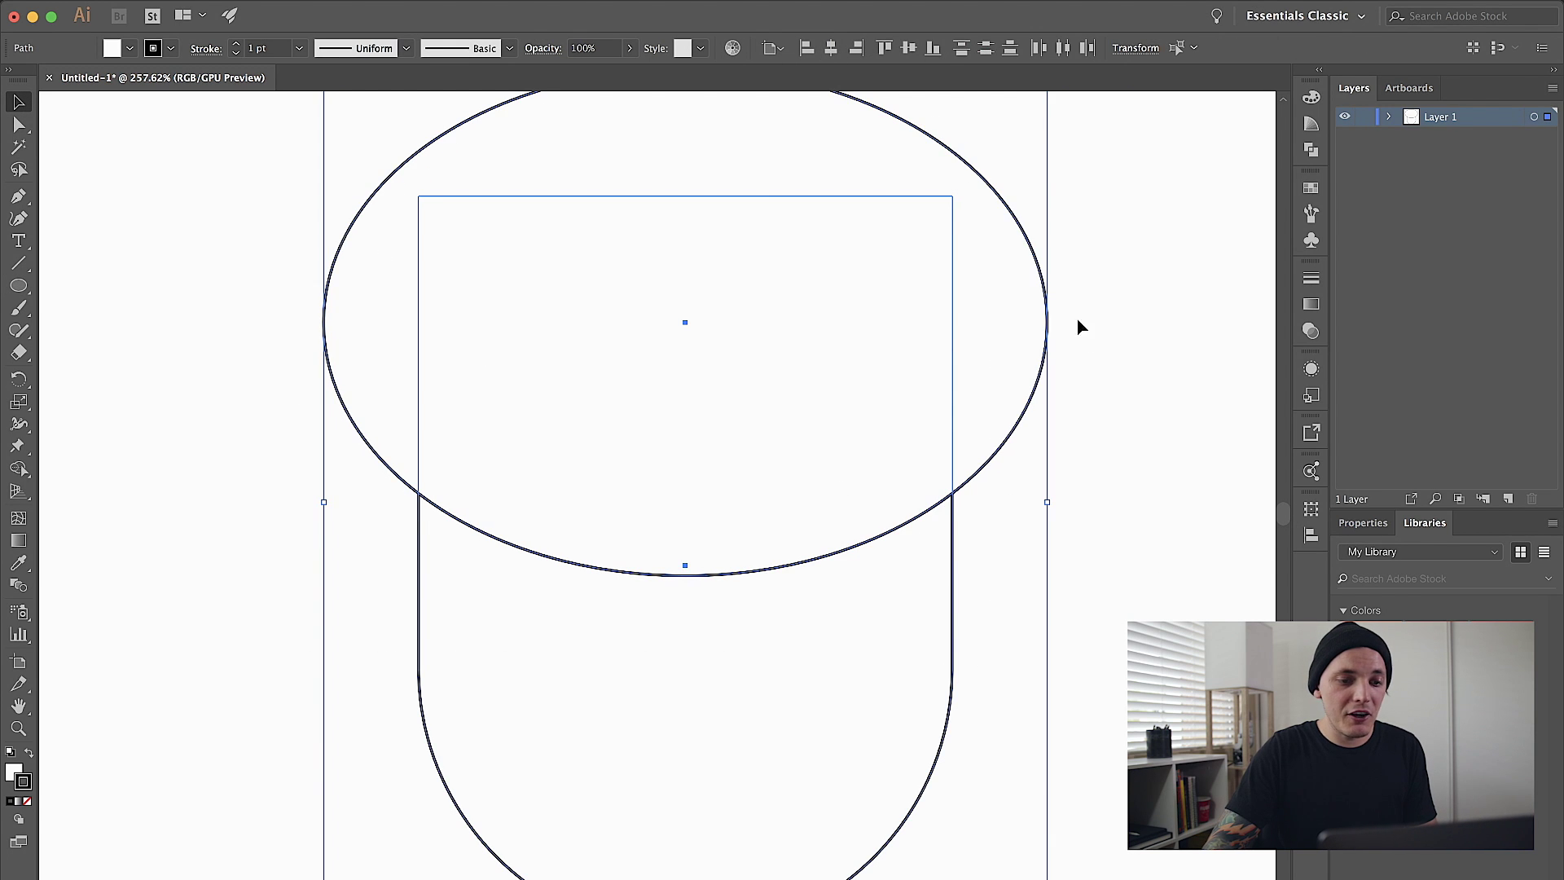
pyautogui.press('super+shift+F9')
pyautogui.click(1090, 187)
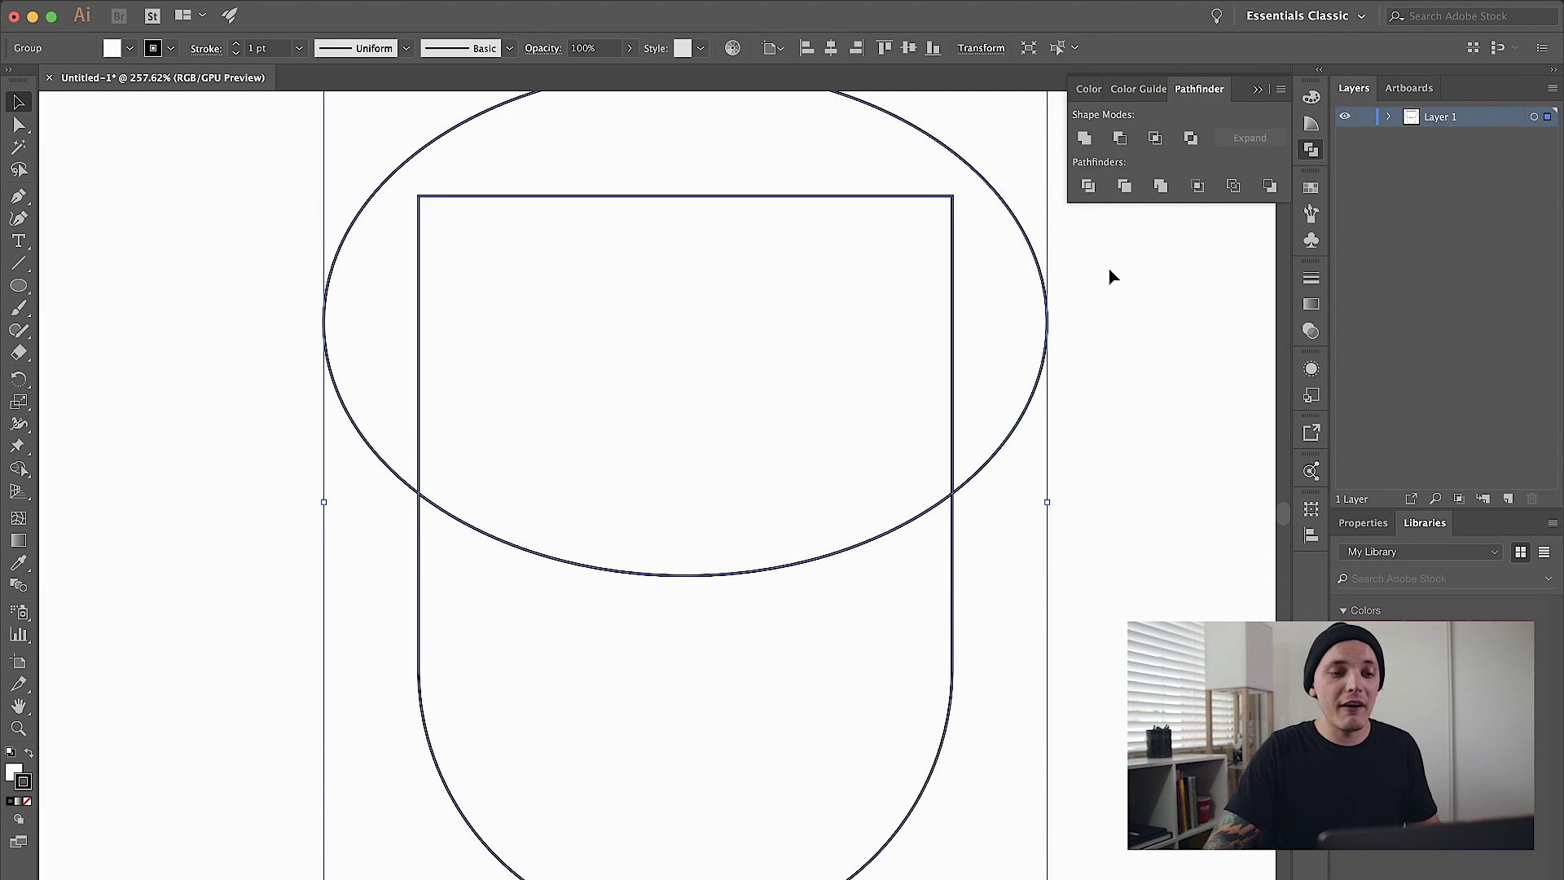
# Delete the pieces above the ellipse's lower curve.
pyautogui.click(63, 135)
pyautogui.moveTo(159, 171); pyautogui.dragTo(1141, 369)
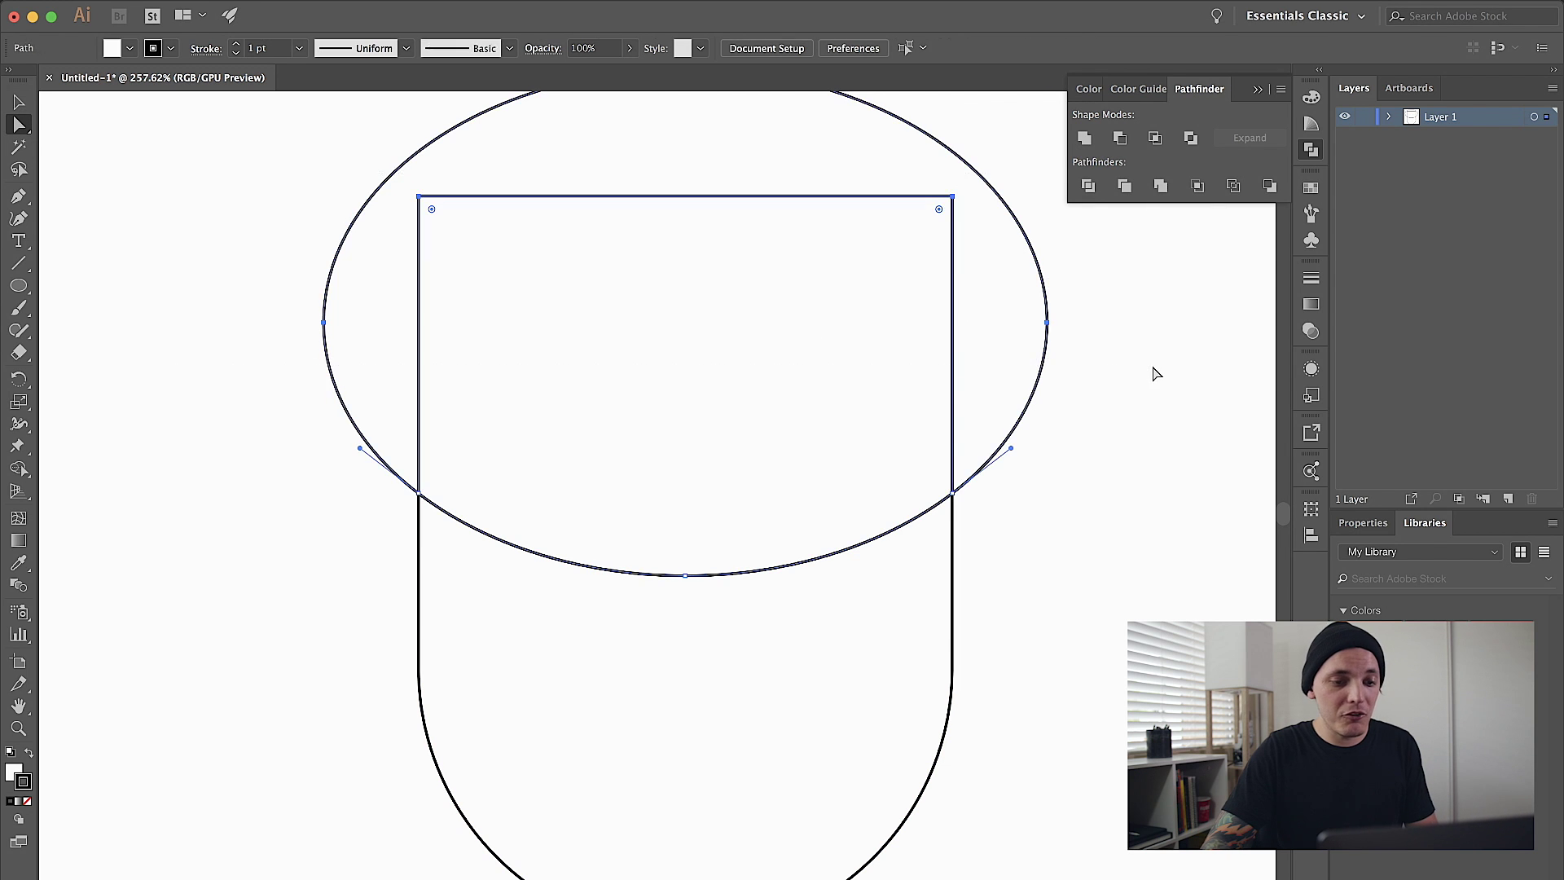
pyautogui.press('Delete')
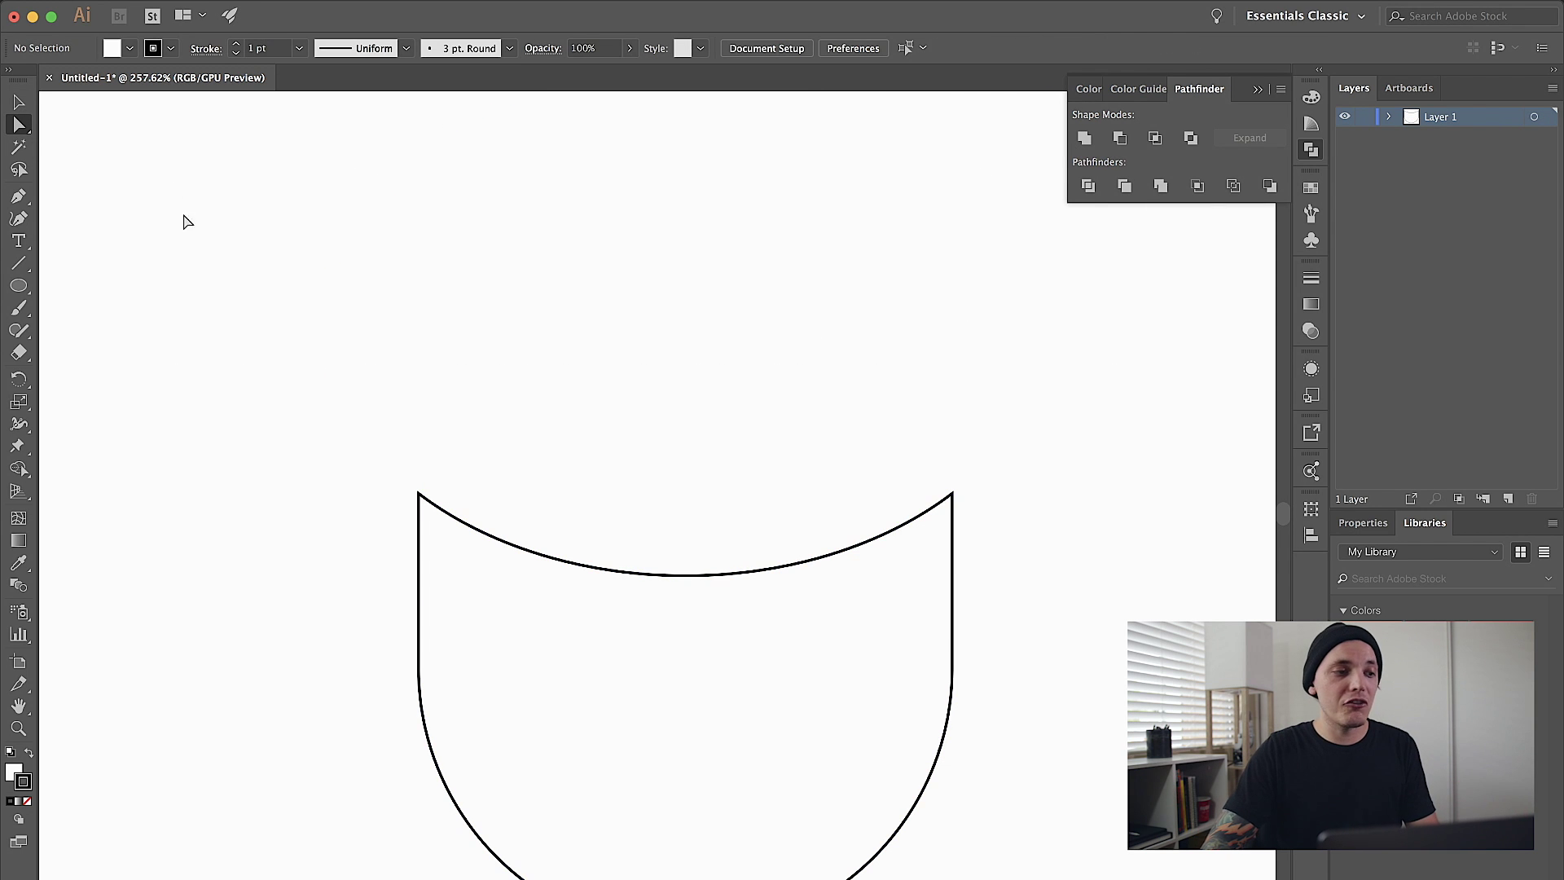
# Move the curved-top shield higher on the artboard.
pyautogui.click(20, 103)
pyautogui.moveTo(657, 583); pyautogui.dragTo(658, 337)
pyautogui.click(983, 414)
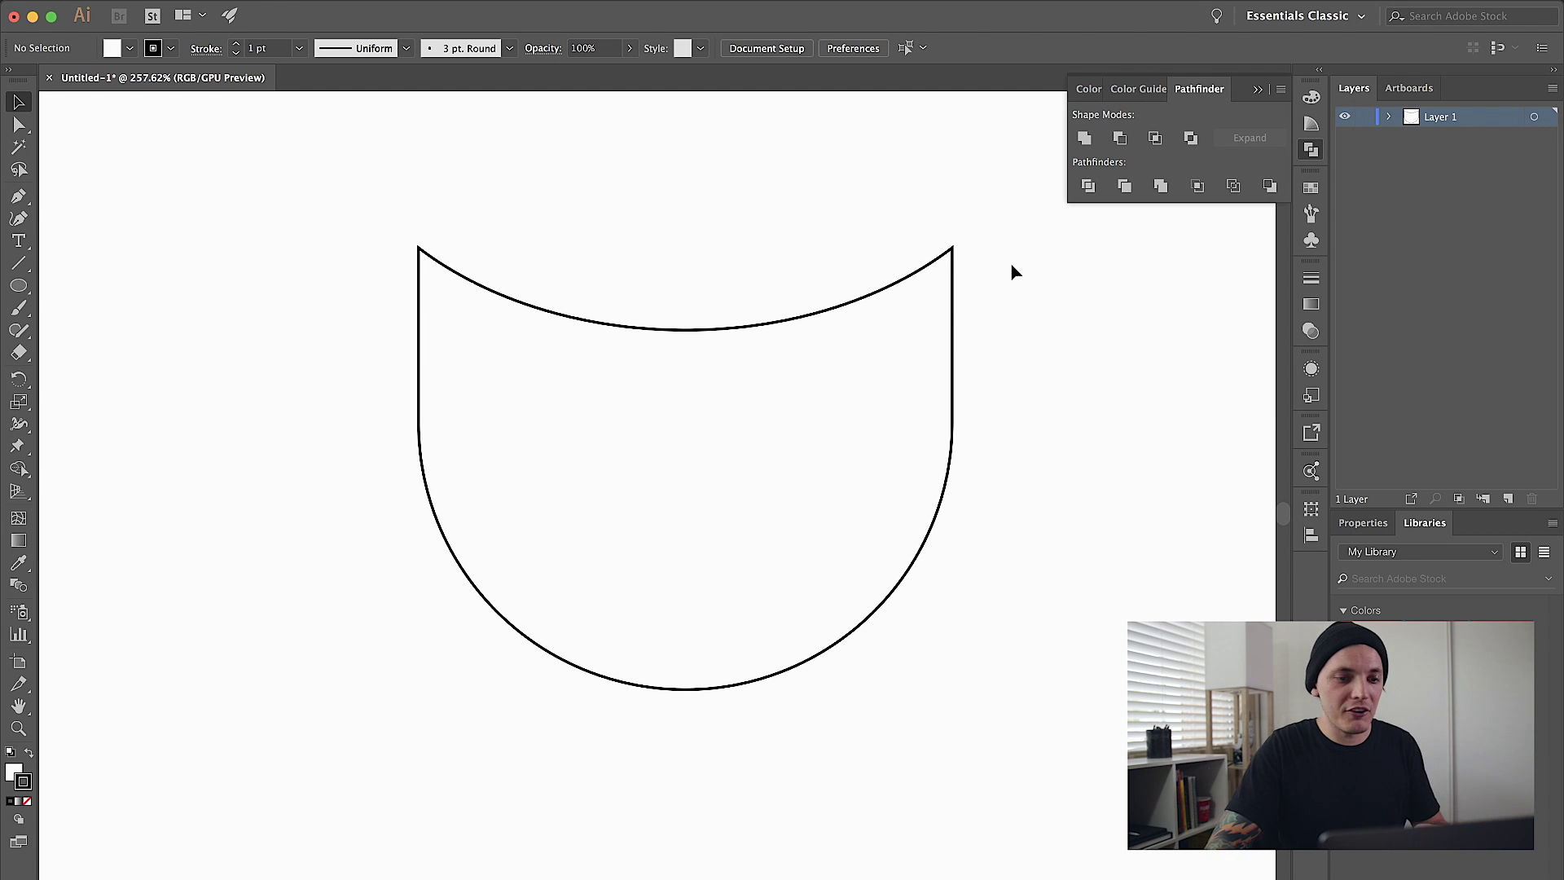
pyautogui.click(685, 468)
# Delete the shield, show rulers and place a vertical guide down the artboard's middle.
pyautogui.press('Delete')
pyautogui.click(18, 195)
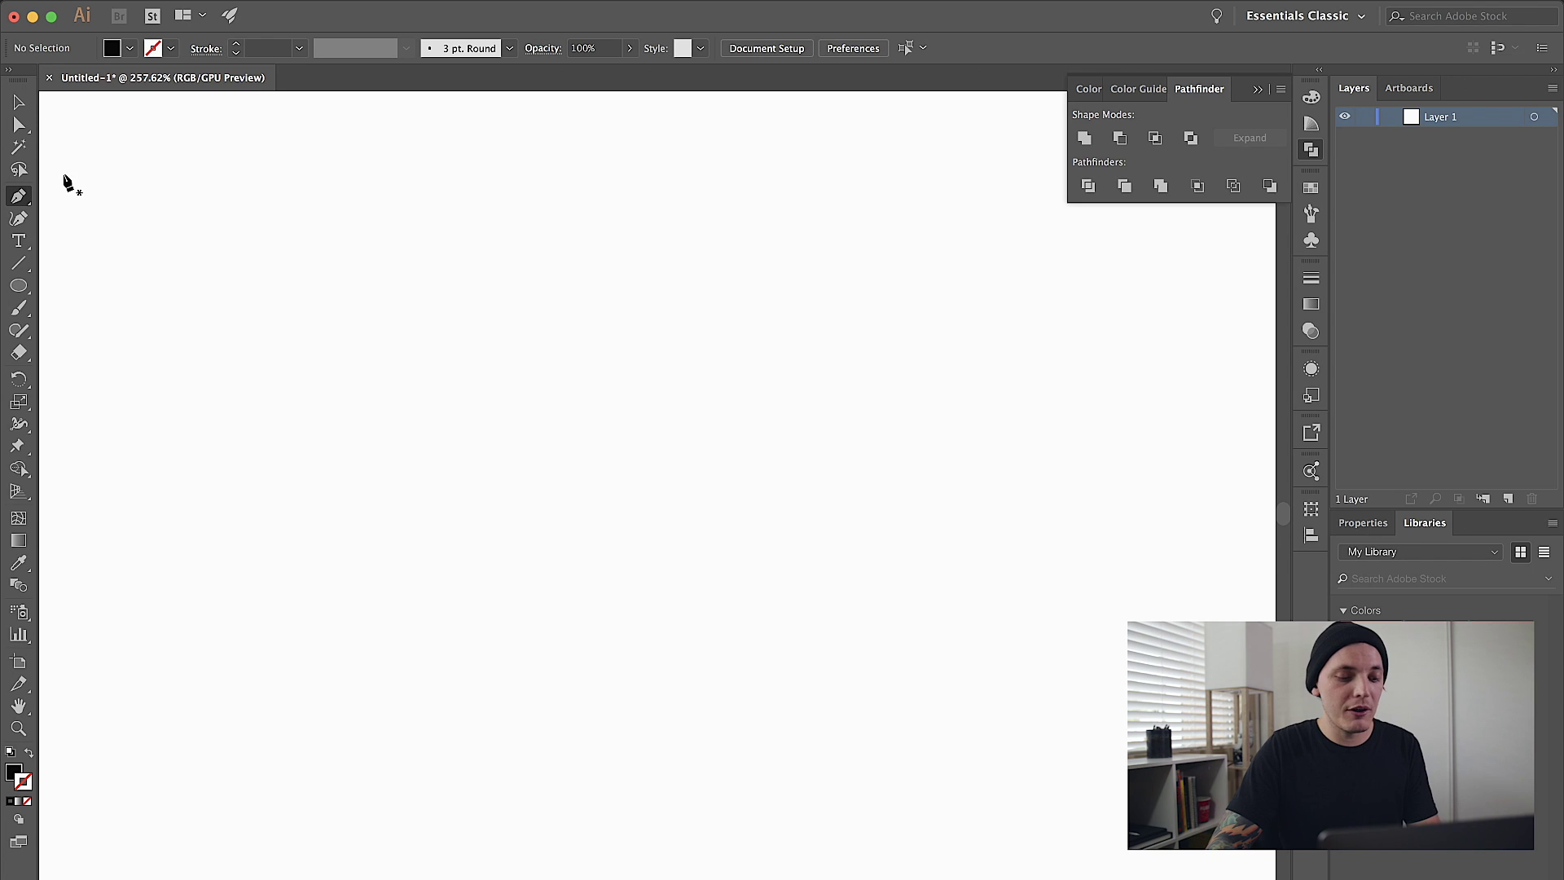
pyautogui.press('super+r')
pyautogui.moveTo(47, 181); pyautogui.dragTo(681, 286)
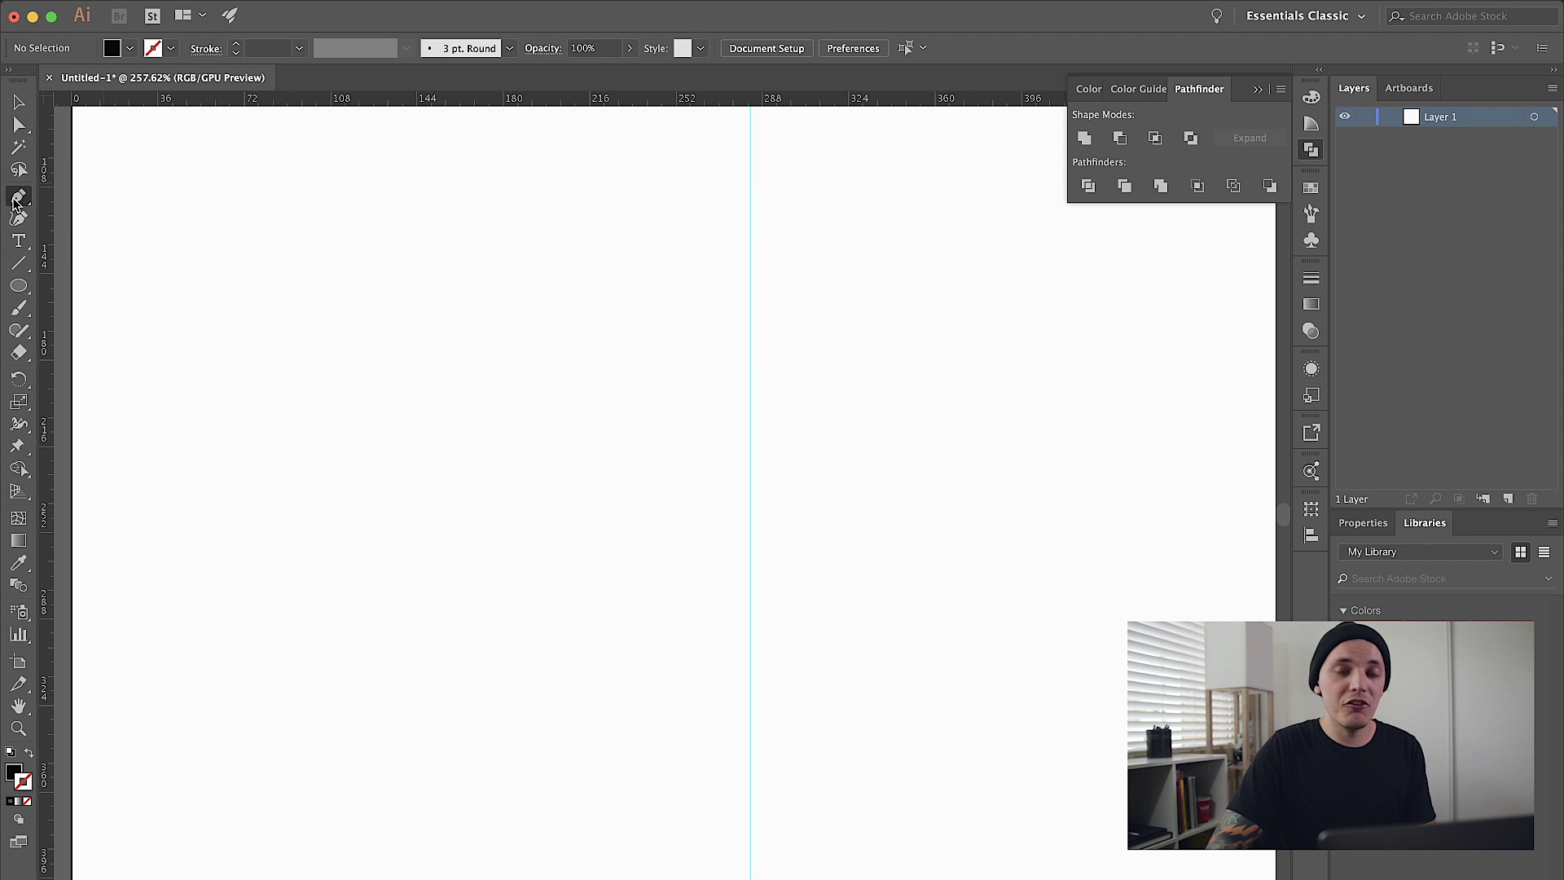
# Draw a closed four-point half-badge with the Pen tool, its right edge on the guide.
pyautogui.click(18, 200)
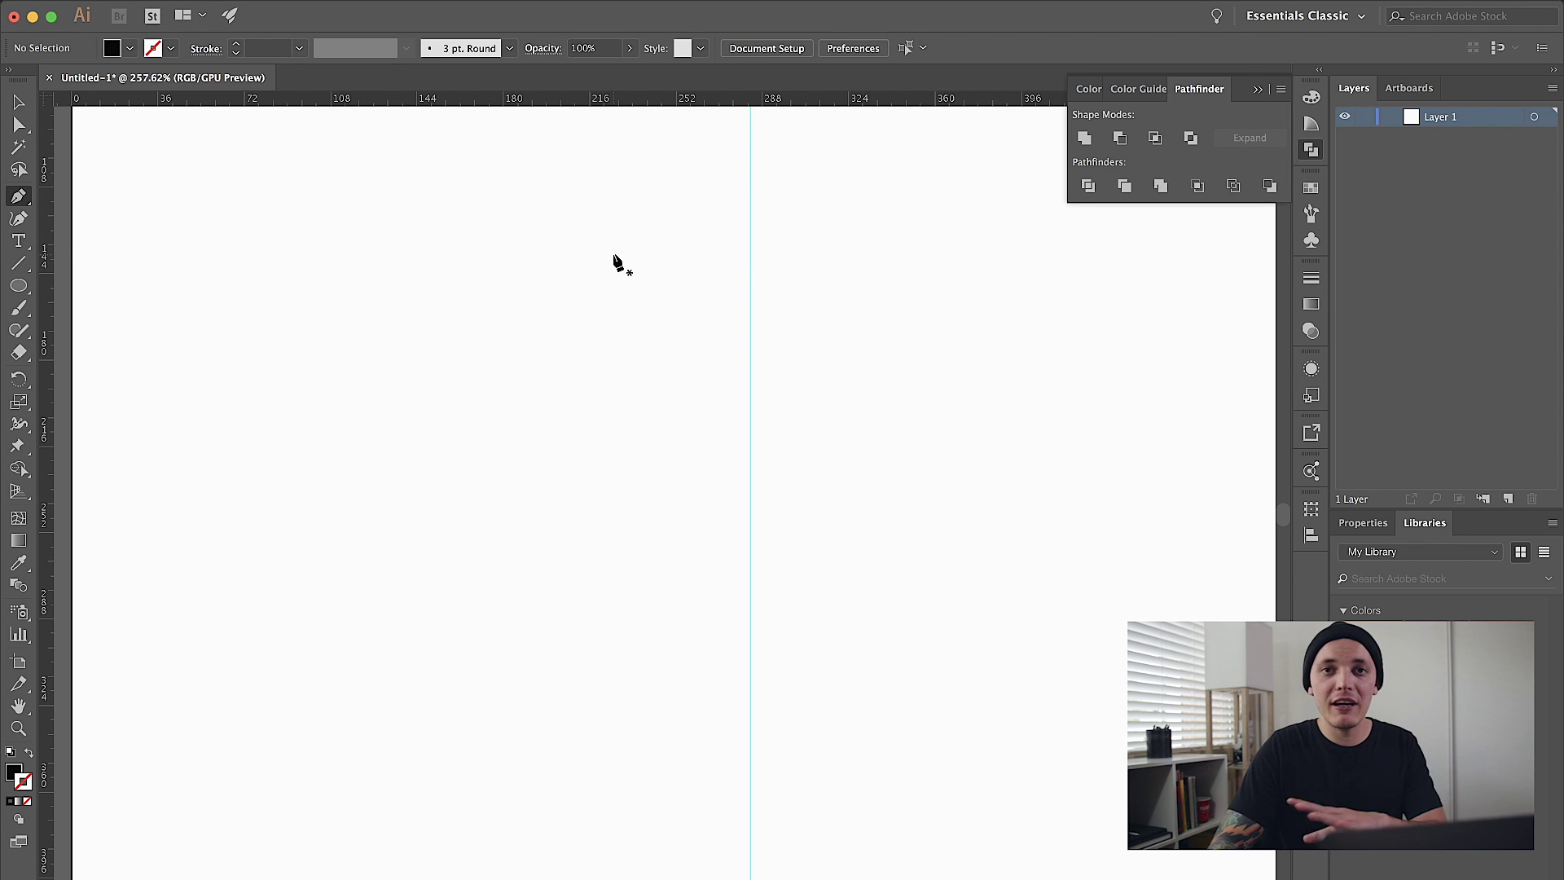
pyautogui.click(750, 283)
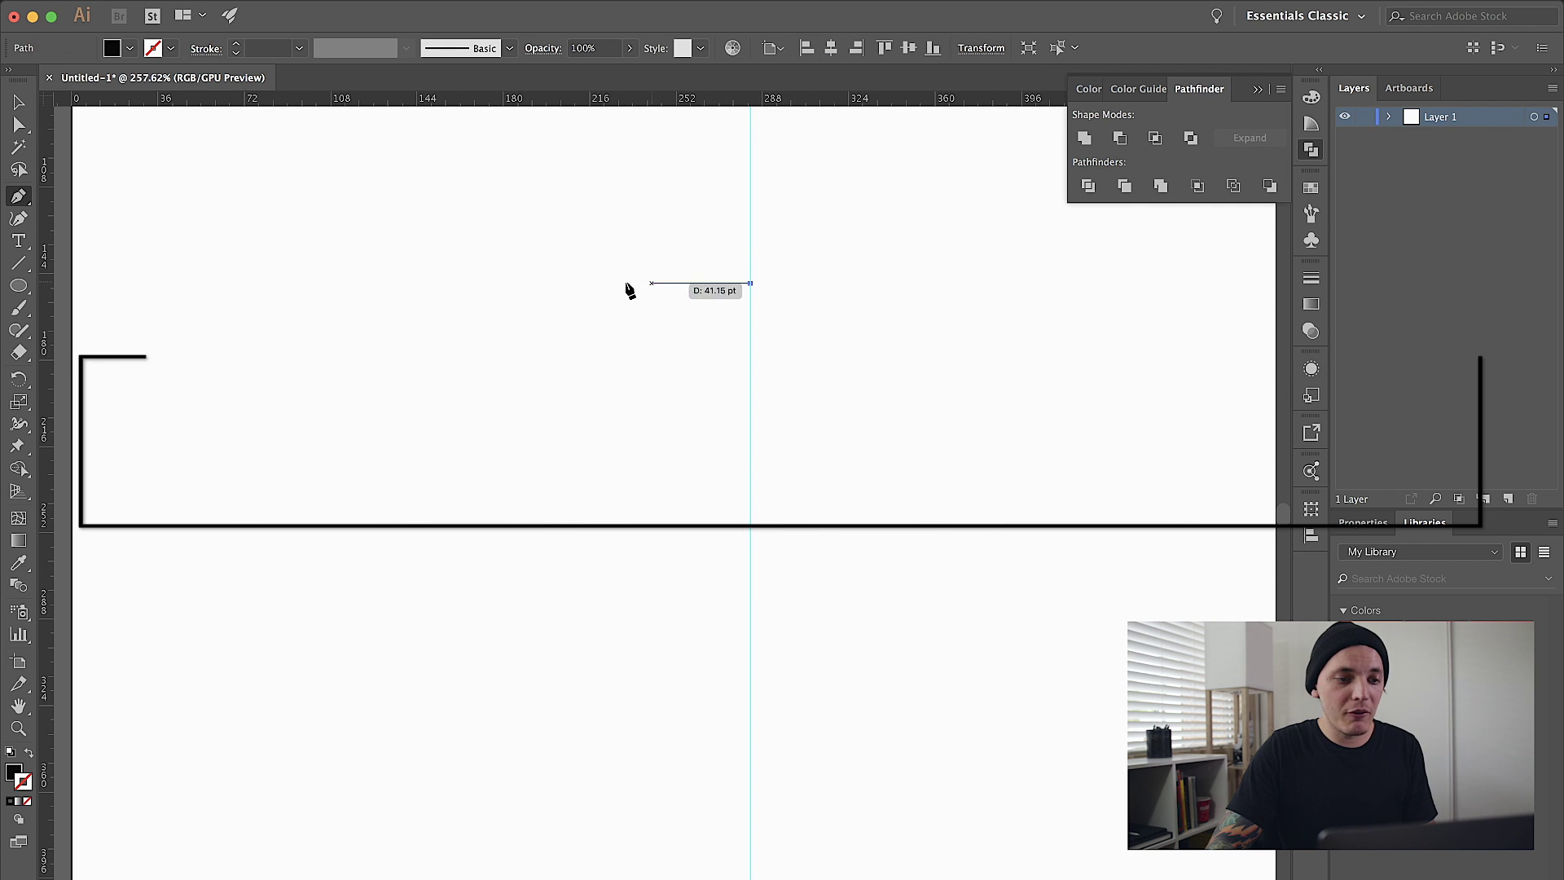
pyautogui.click(573, 282)
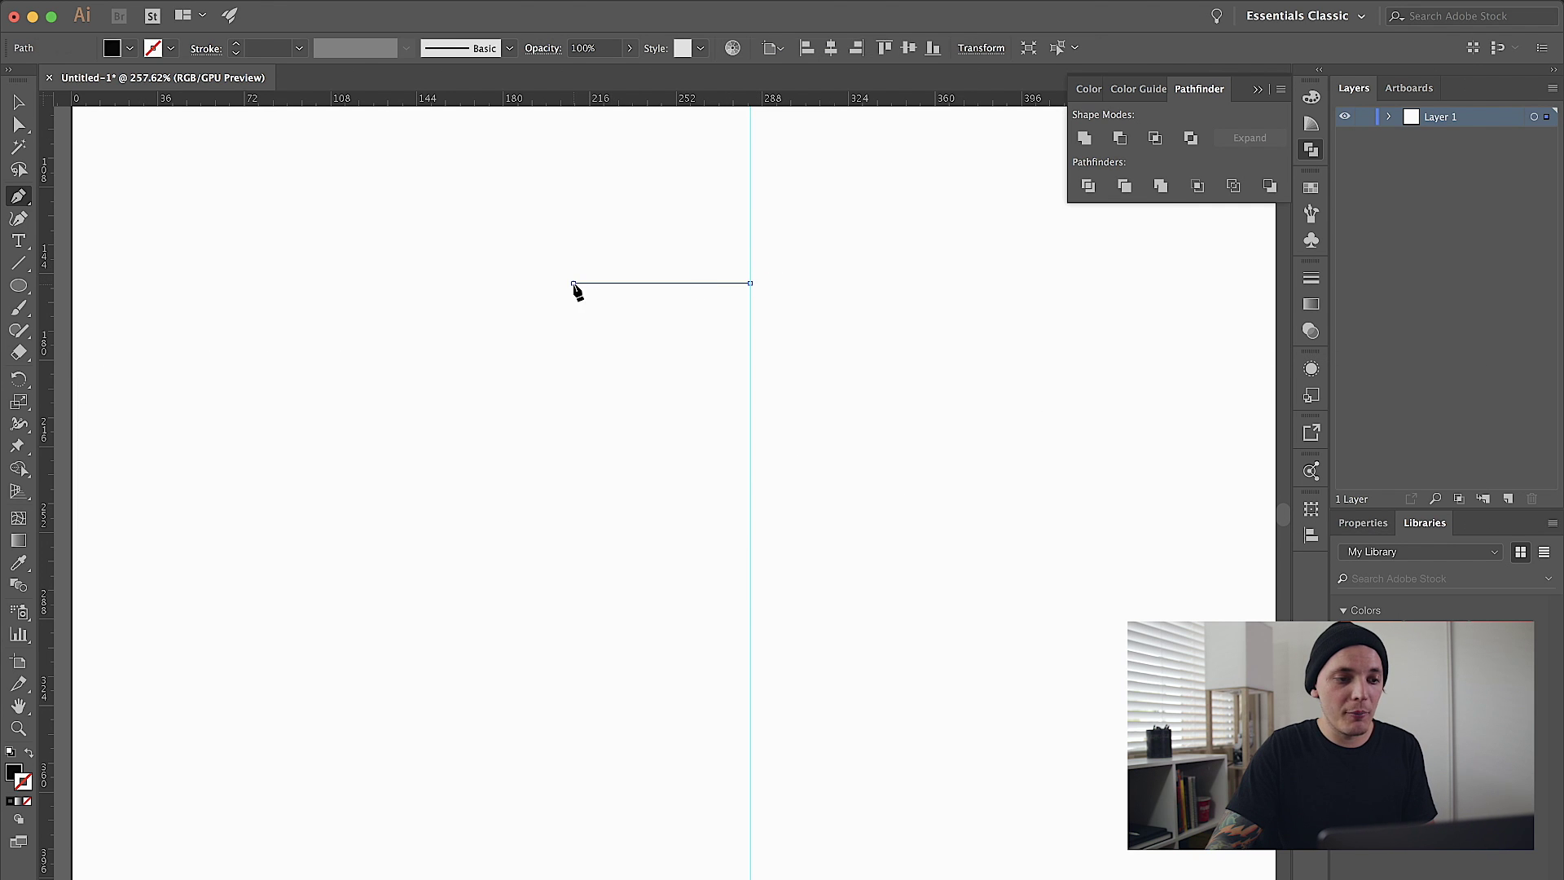
pyautogui.click(574, 430)
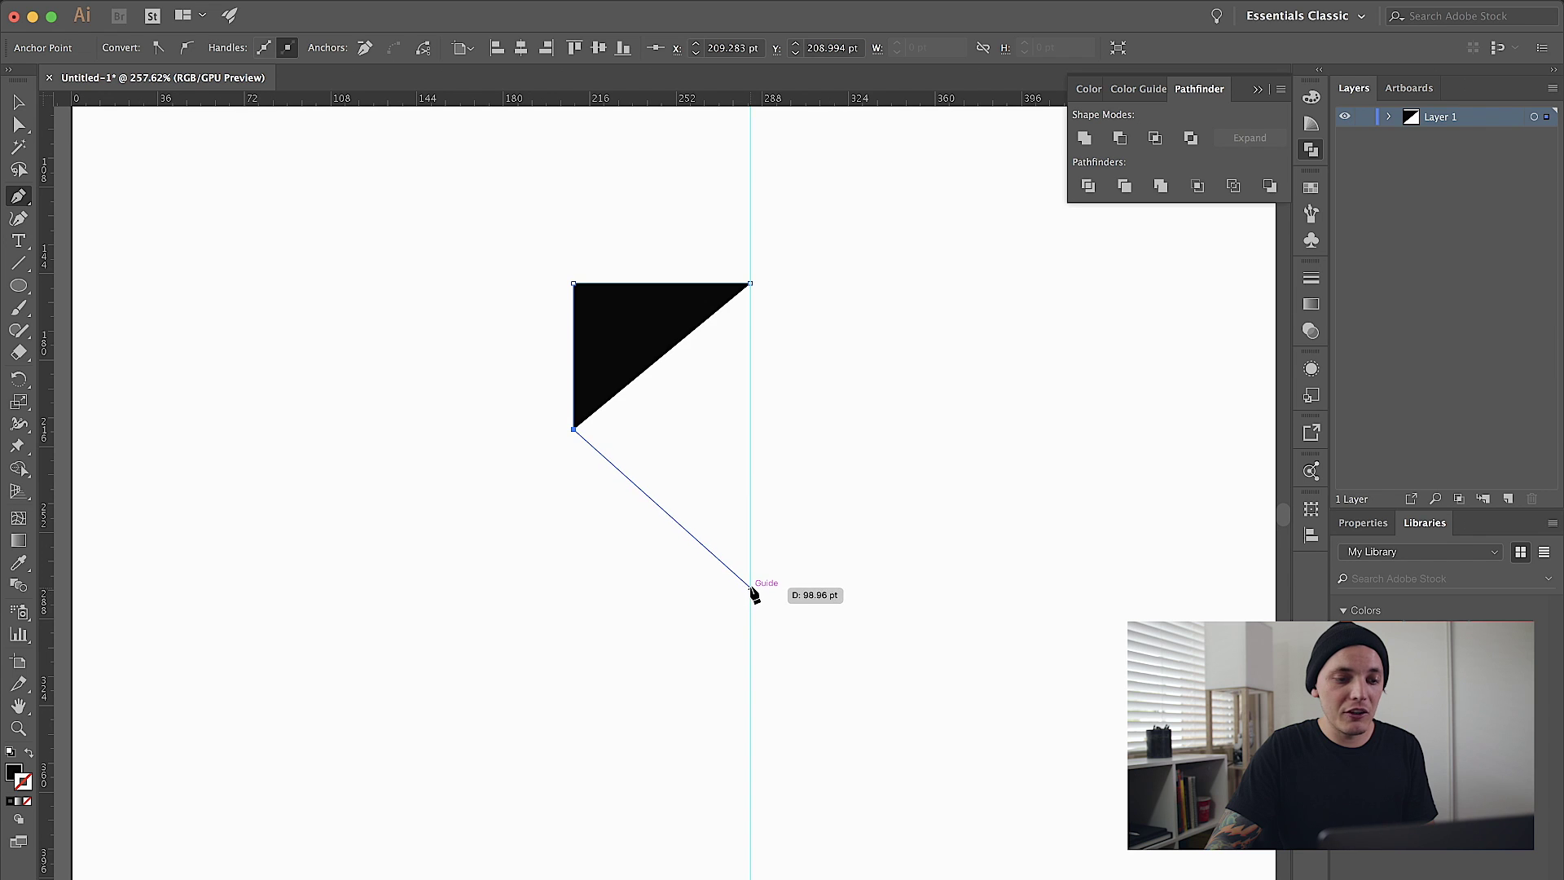
pyautogui.click(750, 586)
pyautogui.click(750, 283)
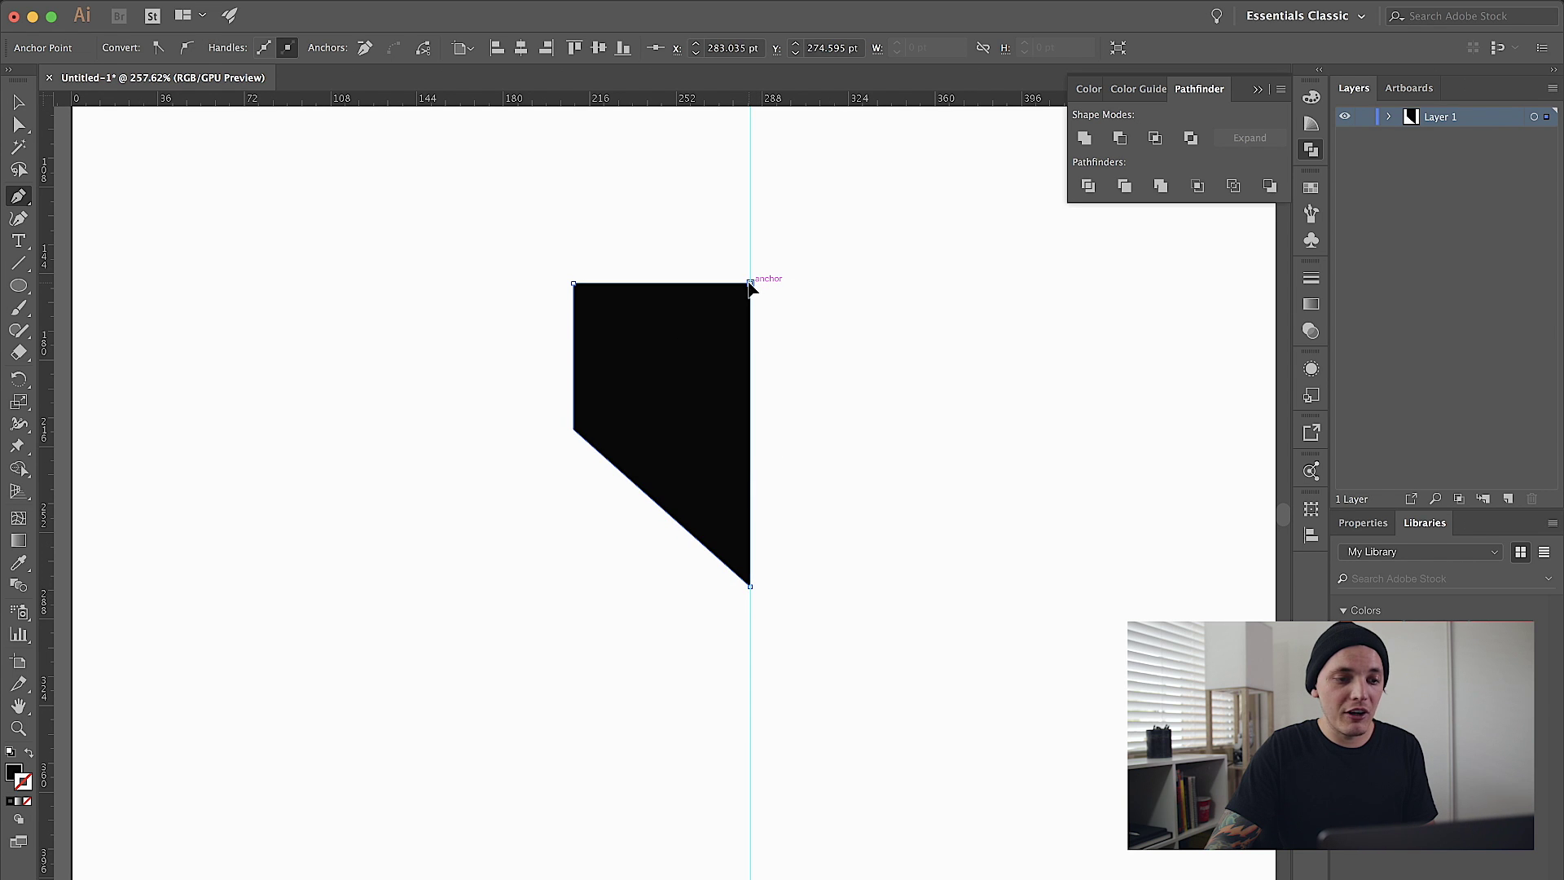
pyautogui.press('v')
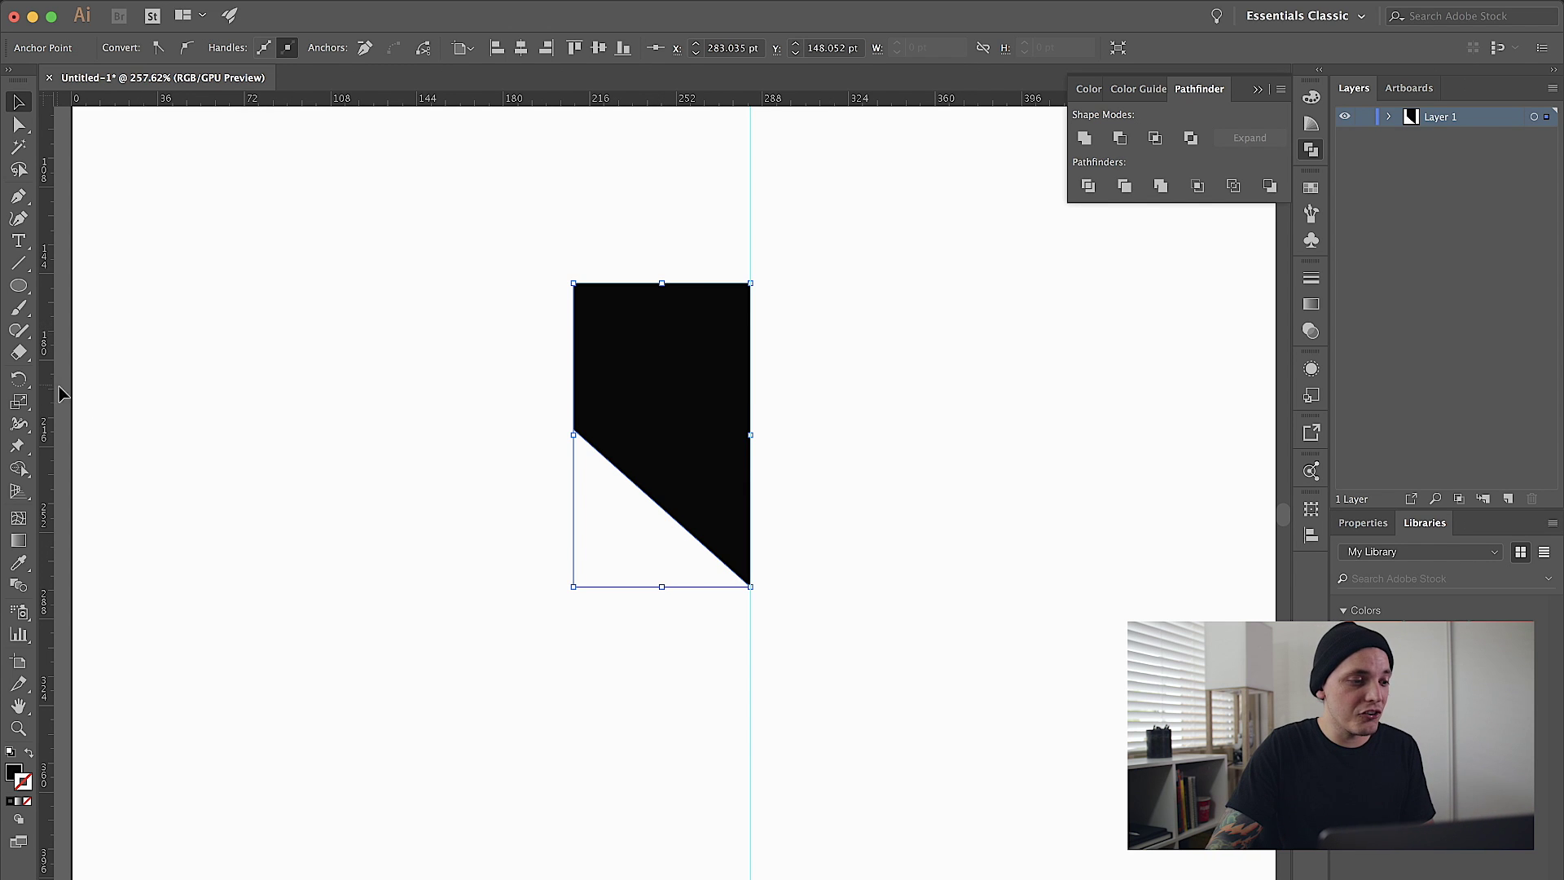
pyautogui.moveTo(24, 384); pyautogui.dragTo(82, 399)
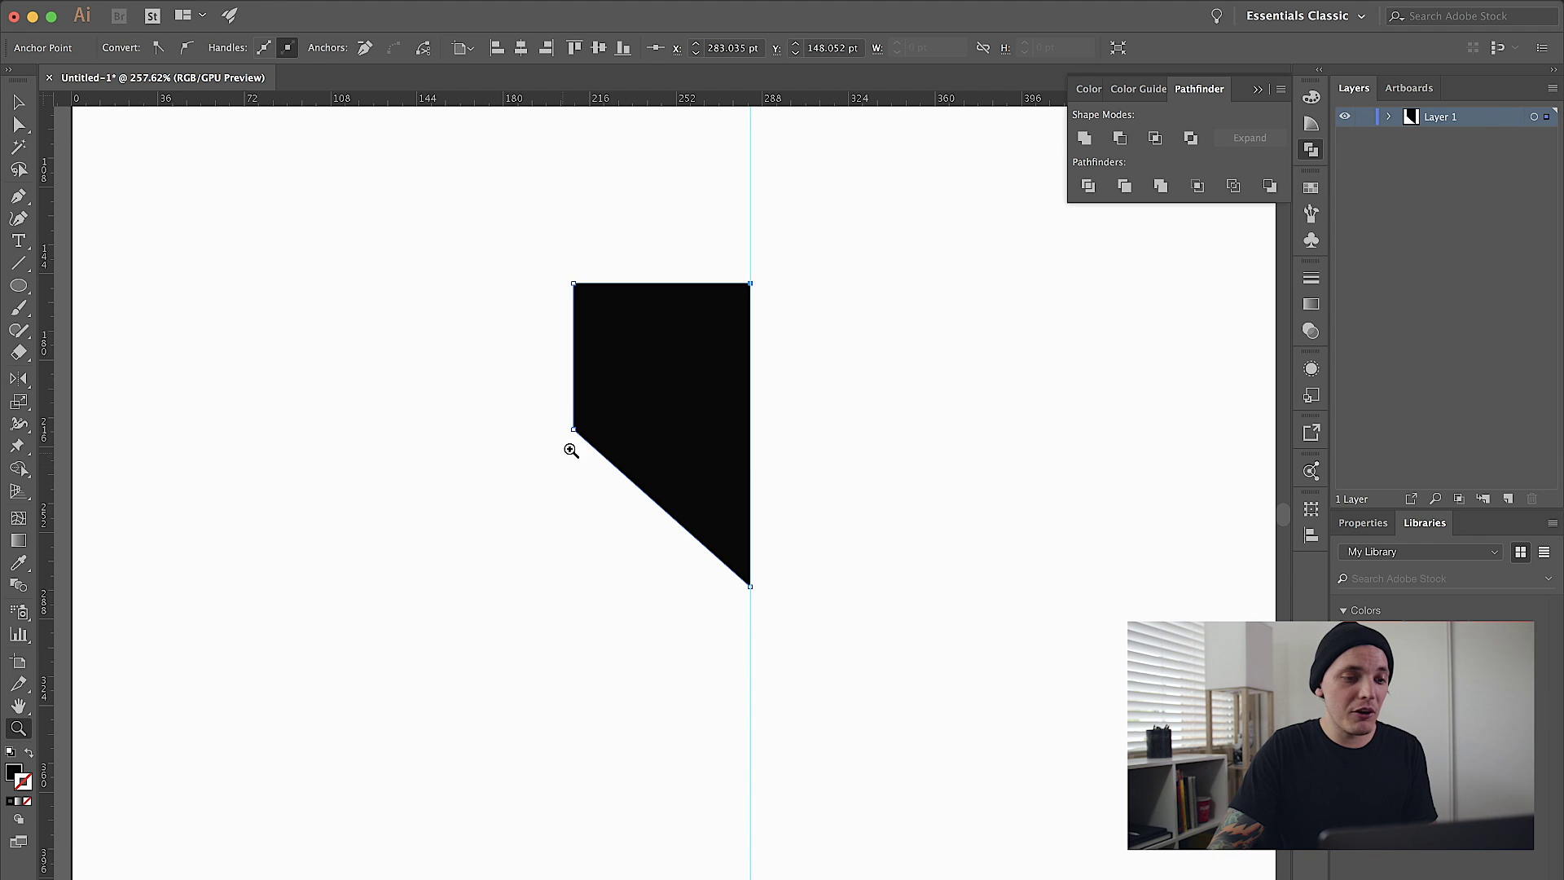
# Reflect a vertical copy of the half-shape around its top anchor on the guide.
pyautogui.click(750, 314)
pyautogui.click(586, 479)
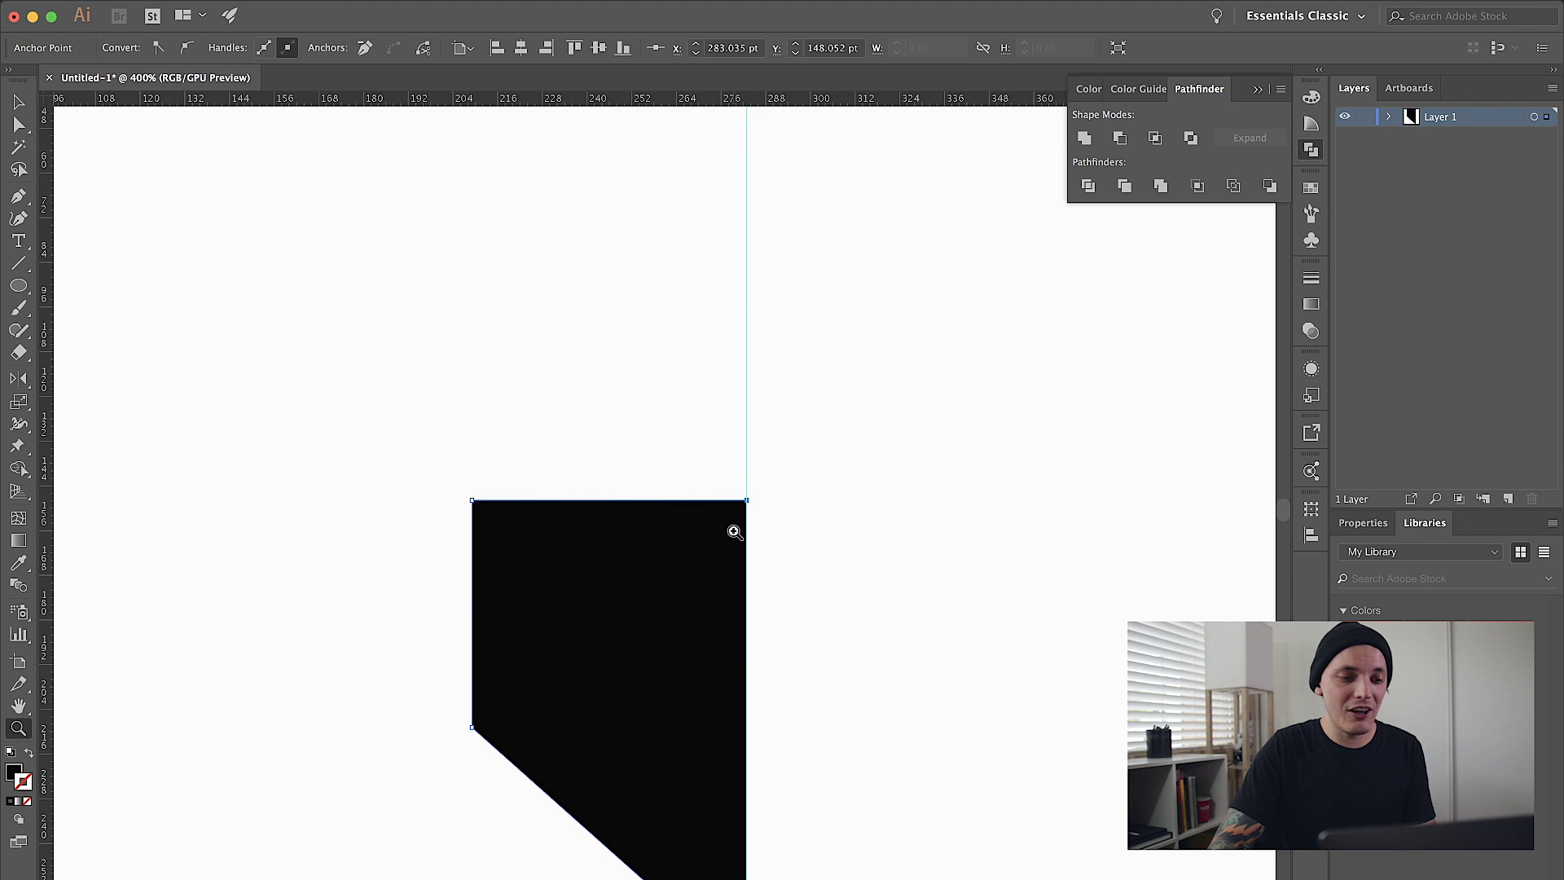
pyautogui.click(733, 531)
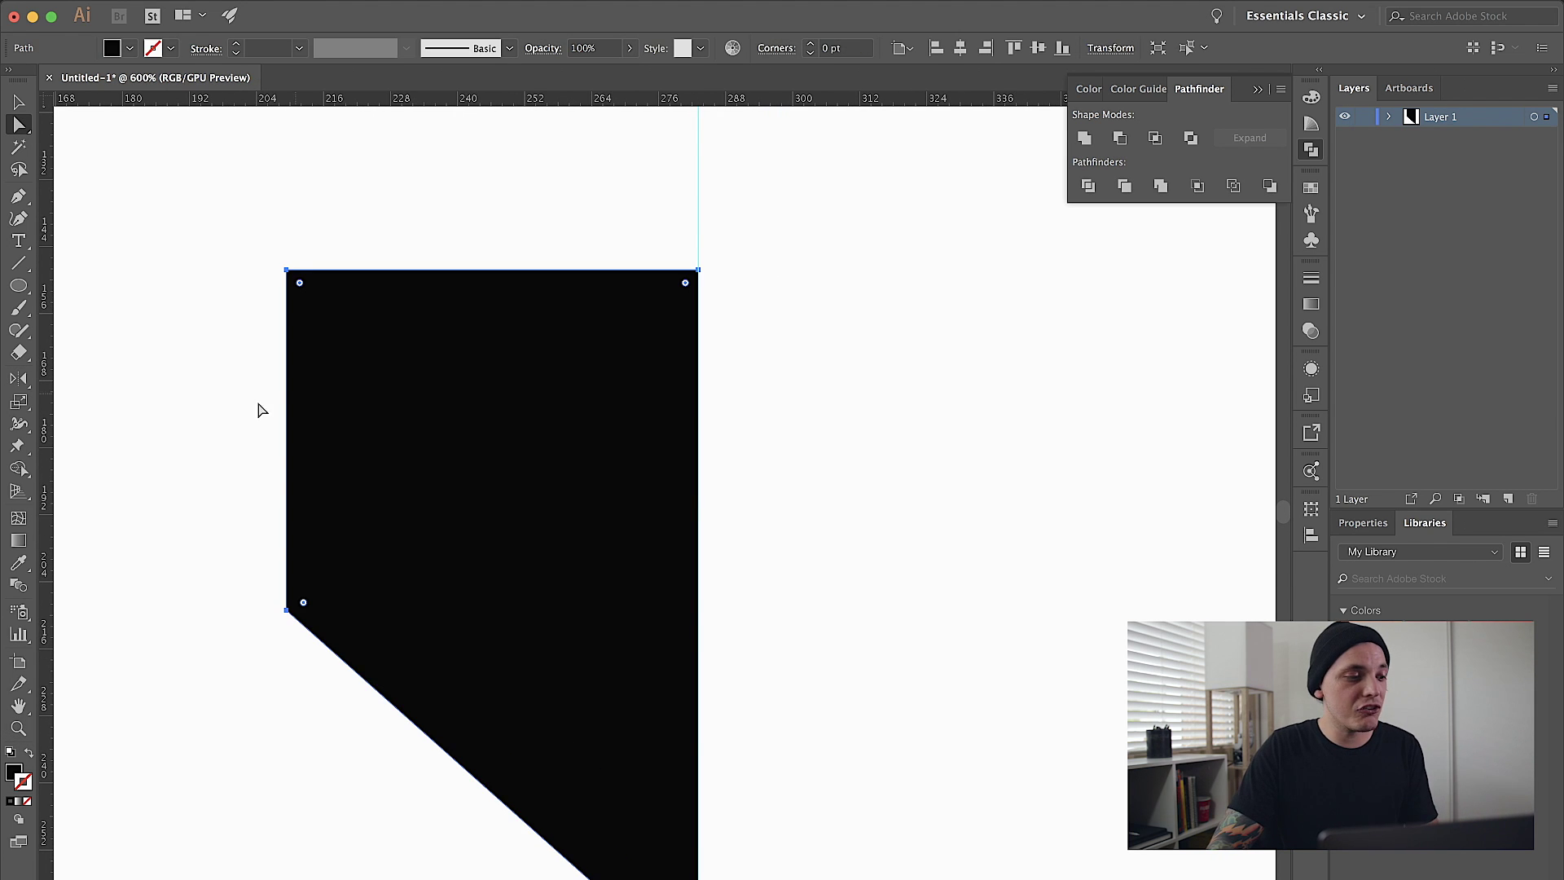
pyautogui.click(20, 380)
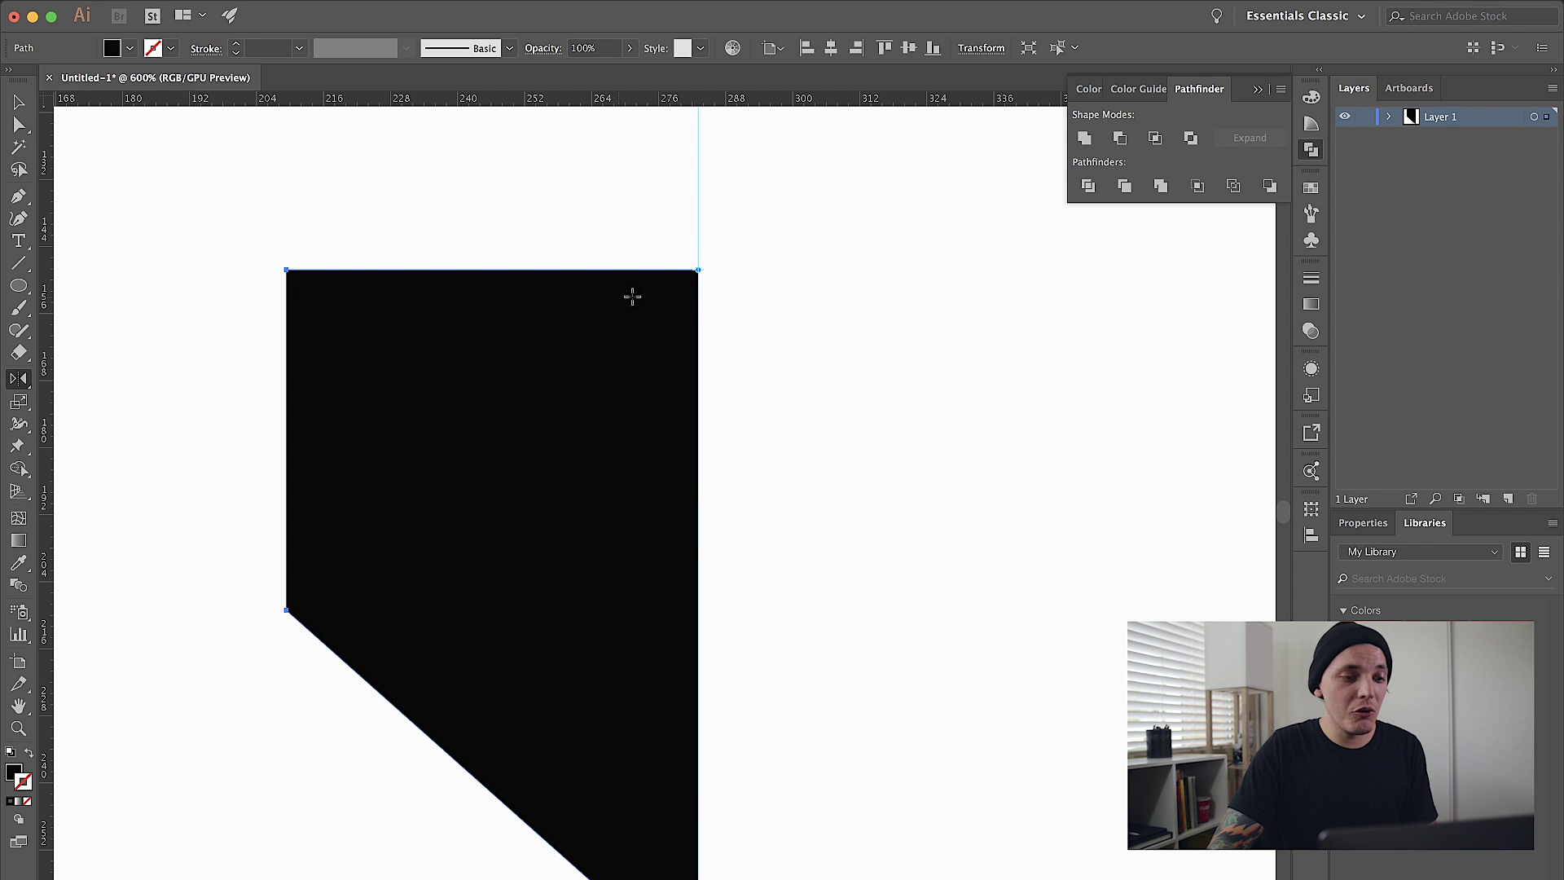
pyautogui.keyDown('alt'); pyautogui.click(698, 269); pyautogui.keyUp('alt')
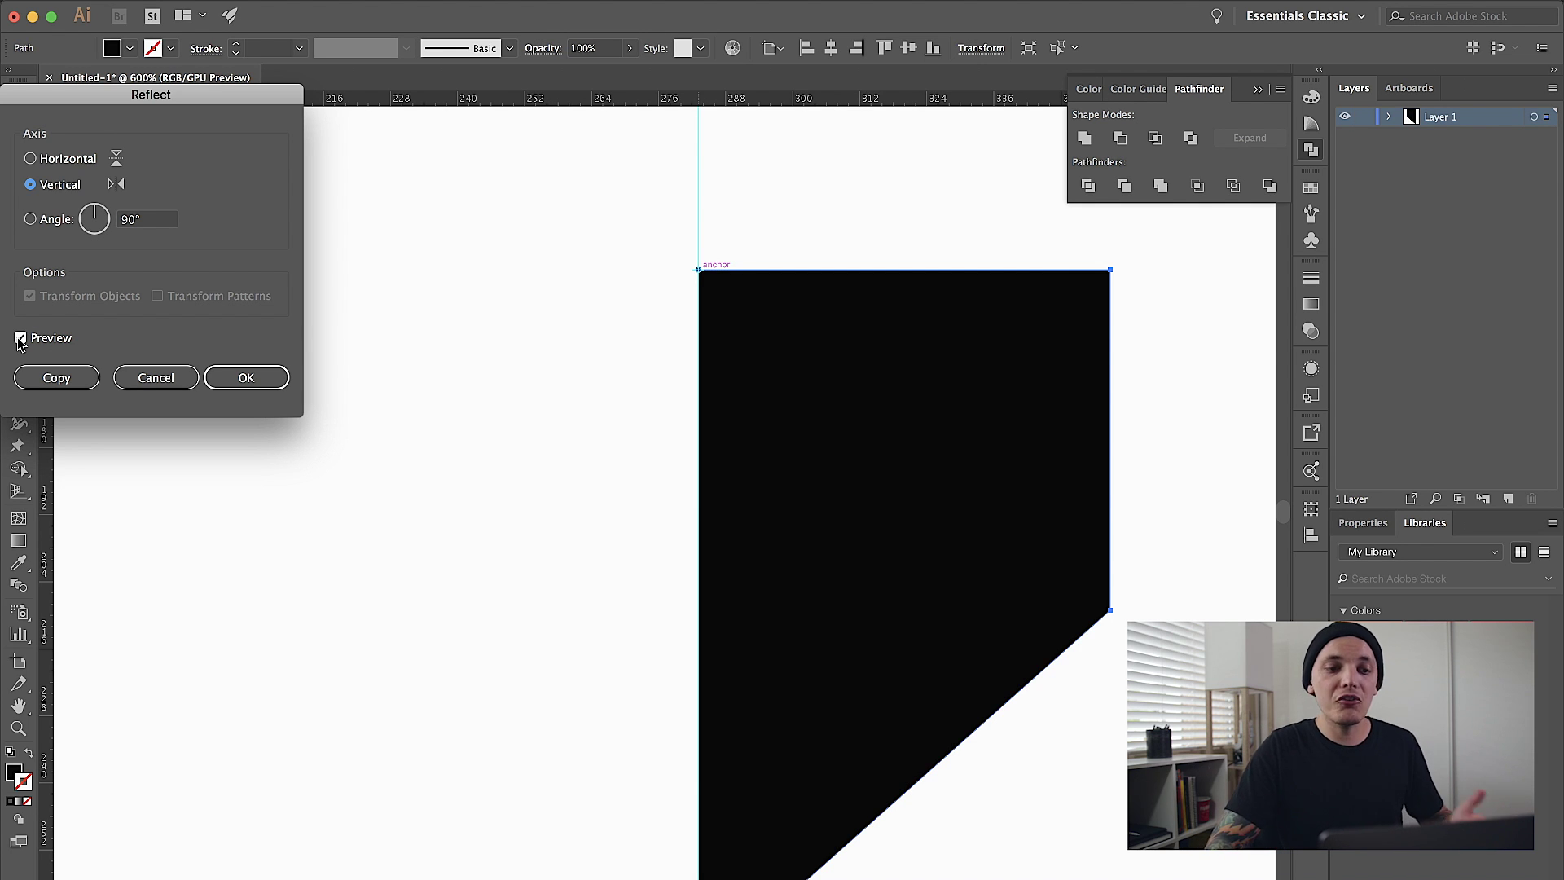
pyautogui.click(38, 374)
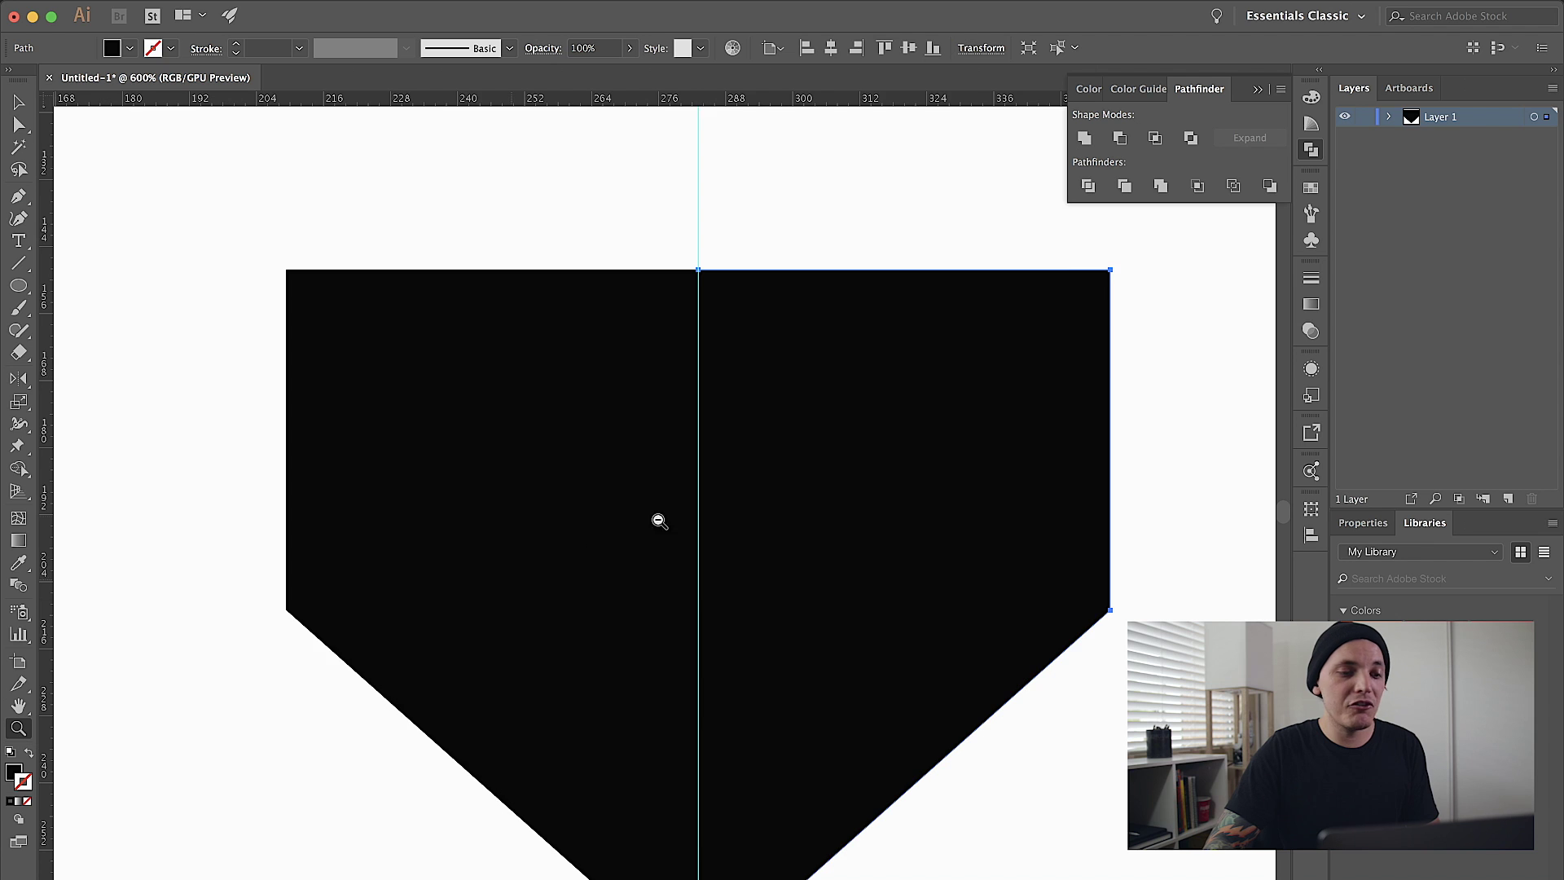
pyautogui.keyDown('alt'); pyautogui.click(667, 513); pyautogui.keyUp('alt')
pyautogui.keyDown('alt'); pyautogui.click(660, 513); pyautogui.keyUp('alt')
pyautogui.moveTo(659, 513); pyautogui.dragTo(702, 479)
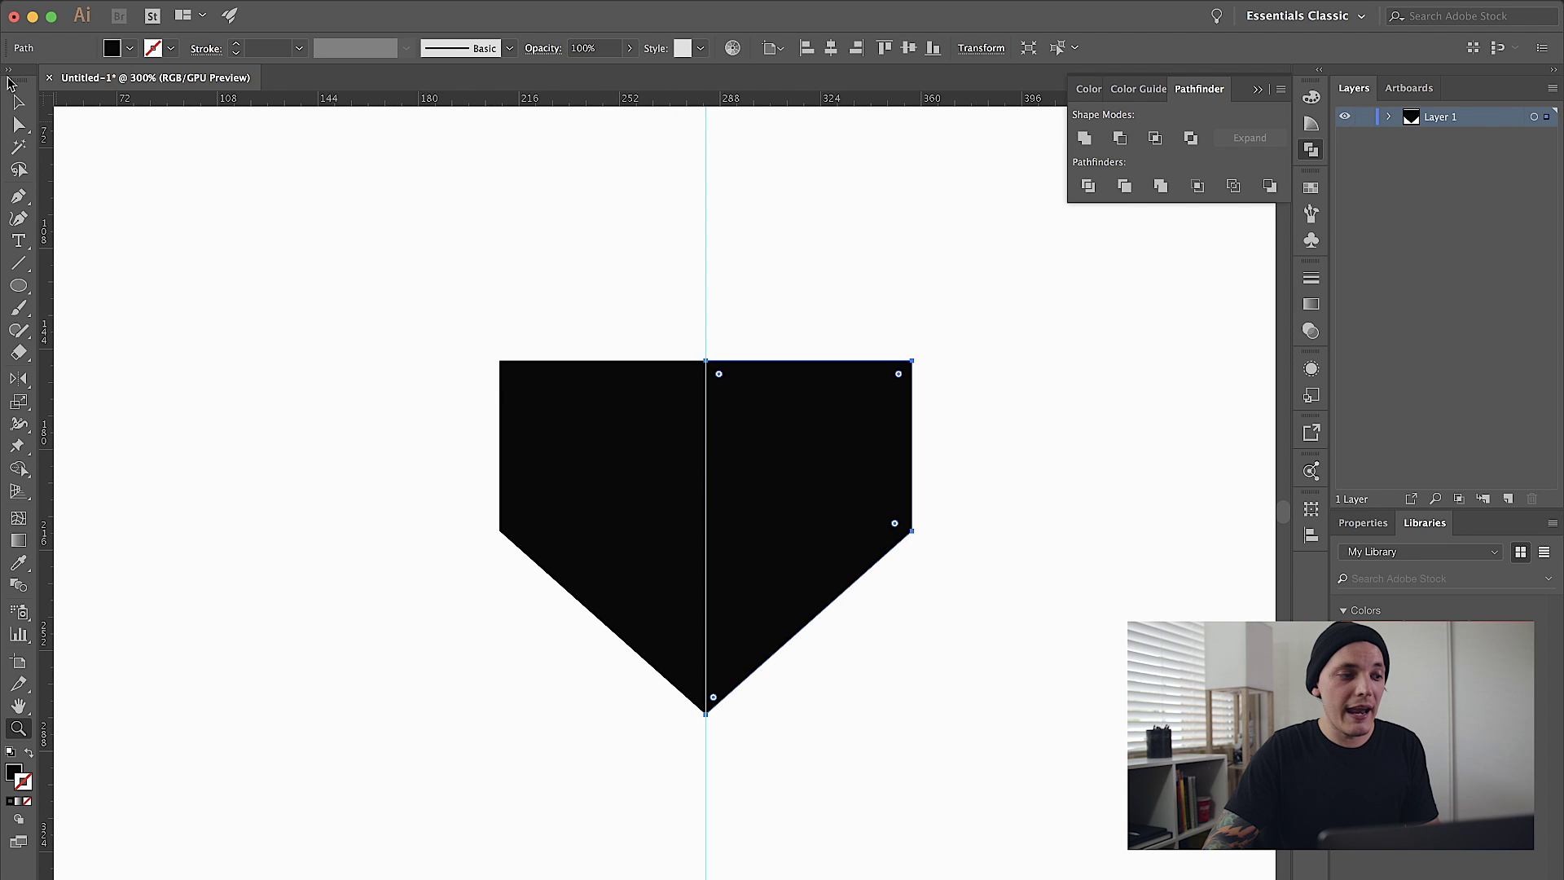
pyautogui.click(18, 101)
pyautogui.click(592, 204)
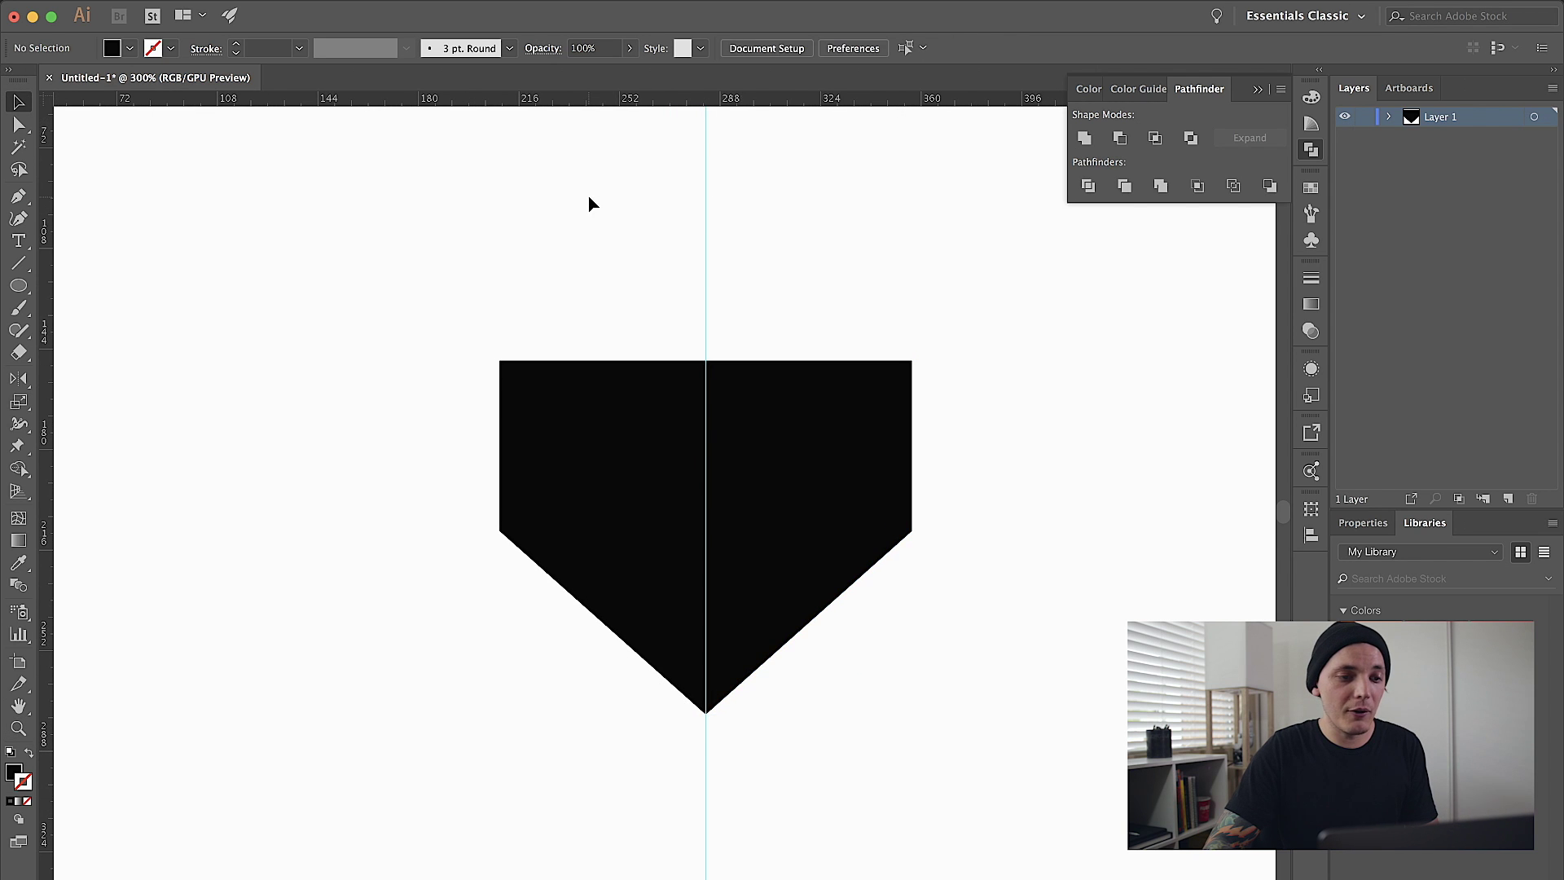
# Hide the guide, merge both halves with Pathfinder Merge, and narrow the badge slightly.
pyautogui.rightClick(641, 208)
pyautogui.click(709, 345)
pyautogui.moveTo(468, 294); pyautogui.dragTo(961, 521)
pyautogui.click(1010, 498)
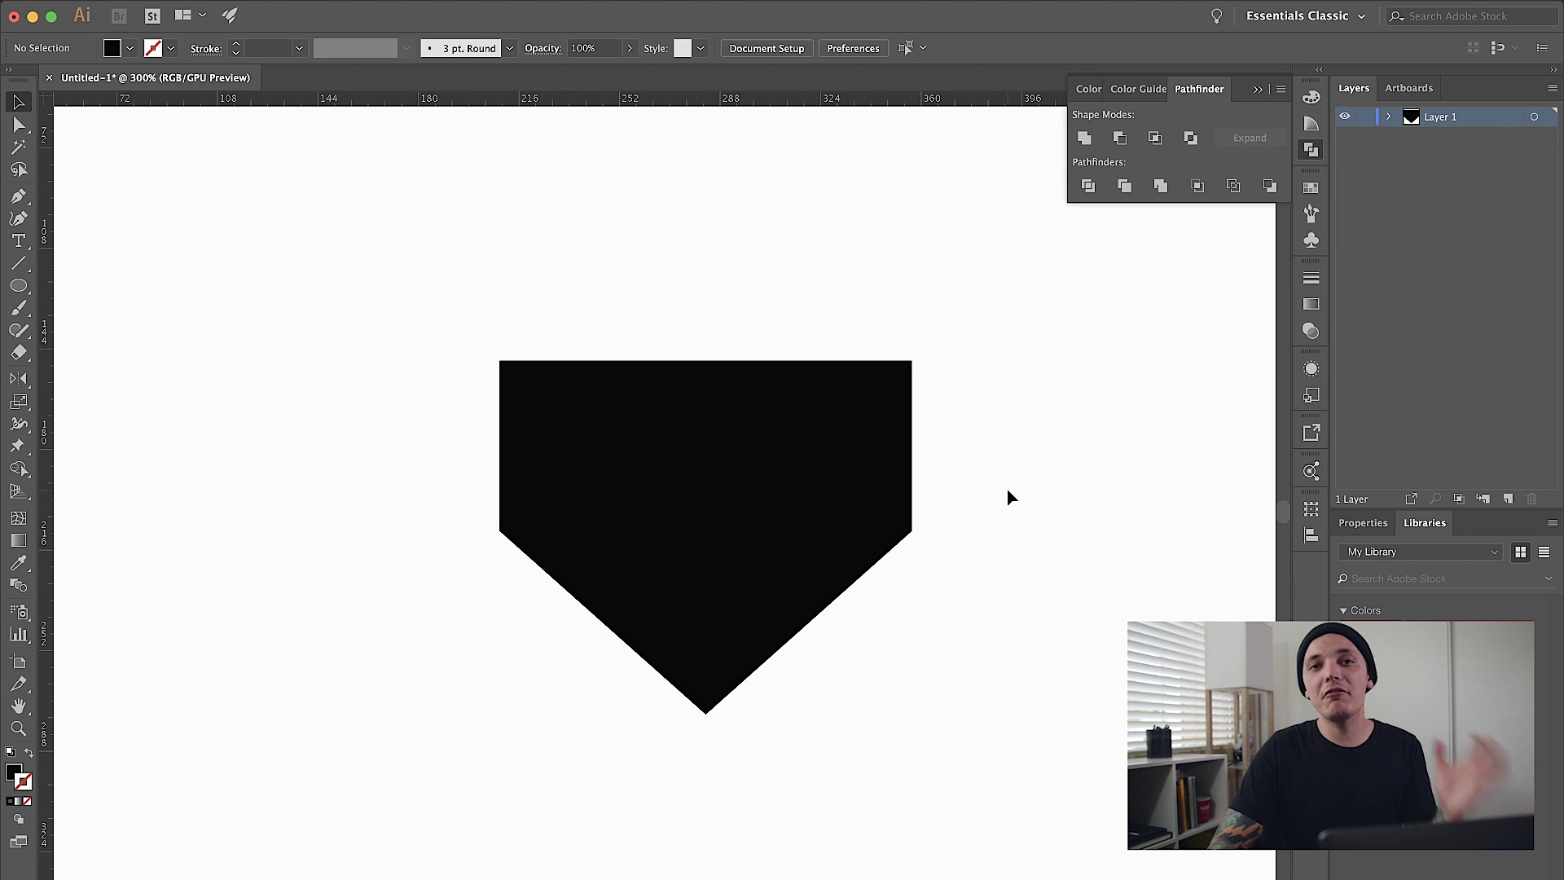
pyautogui.moveTo(962, 335); pyautogui.dragTo(448, 584)
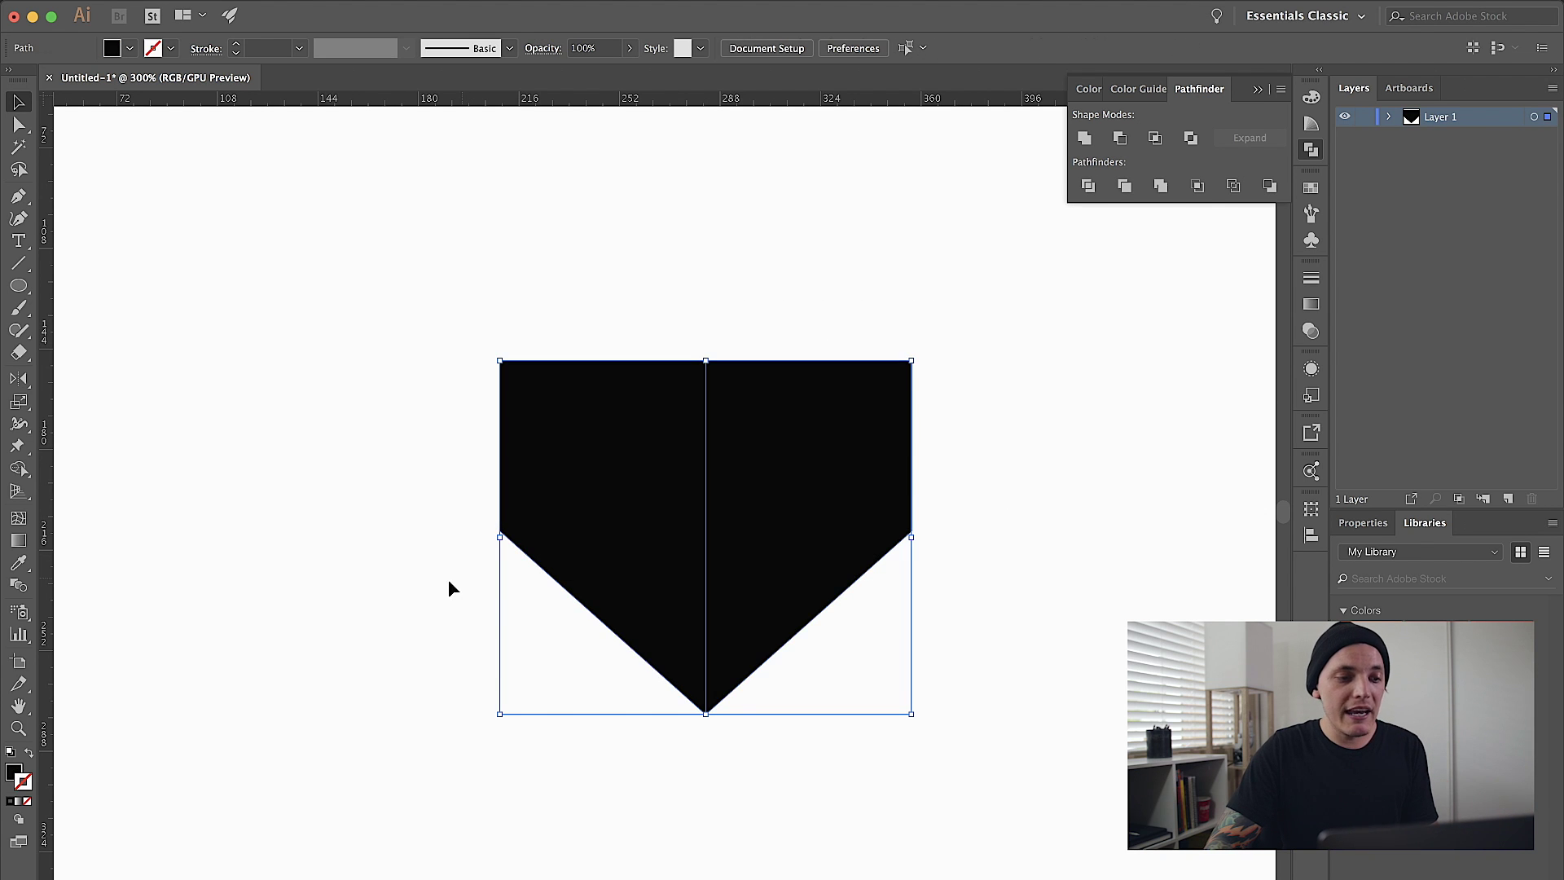
pyautogui.click(1164, 187)
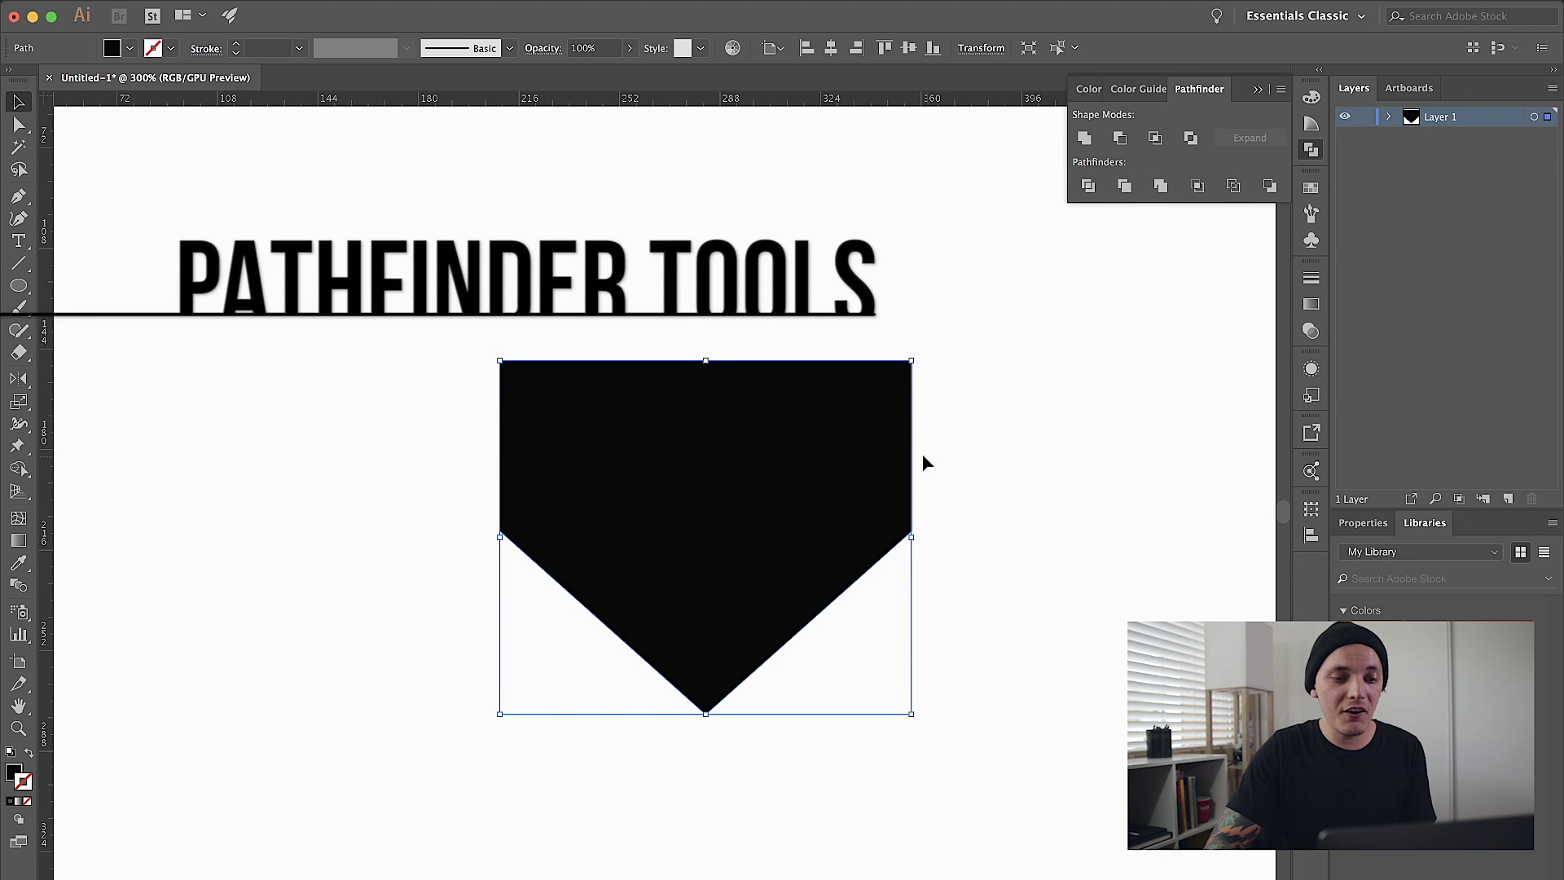
pyautogui.moveTo(911, 536); pyautogui.dragTo(847, 534)
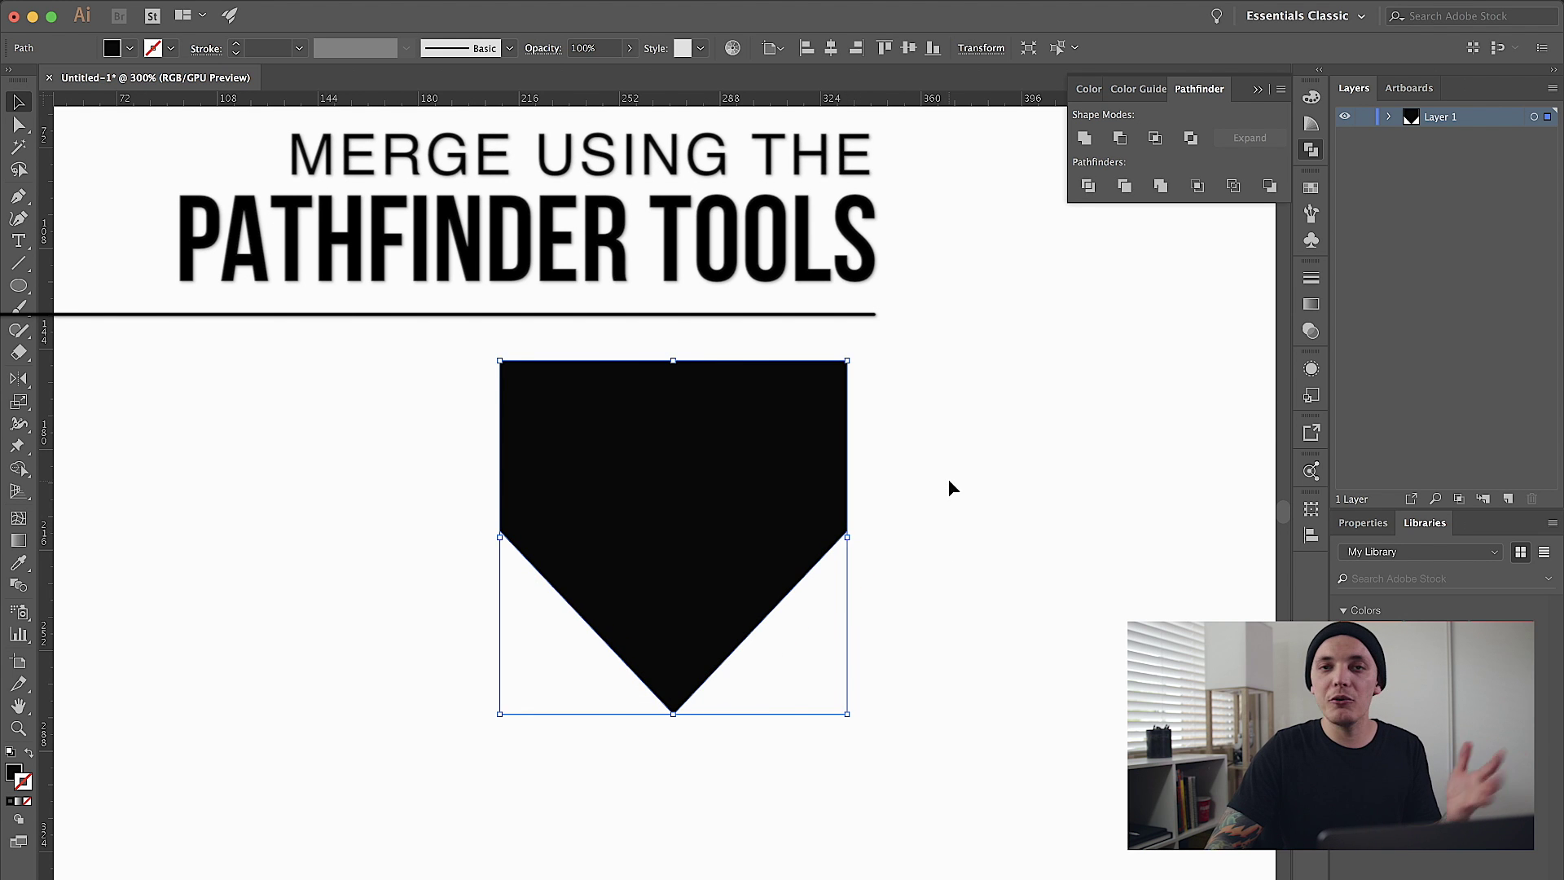
pyautogui.click(949, 485)
# Round the two side corners so the badge's sides curve into a shield.
pyautogui.scroll(-2, 489, 408)
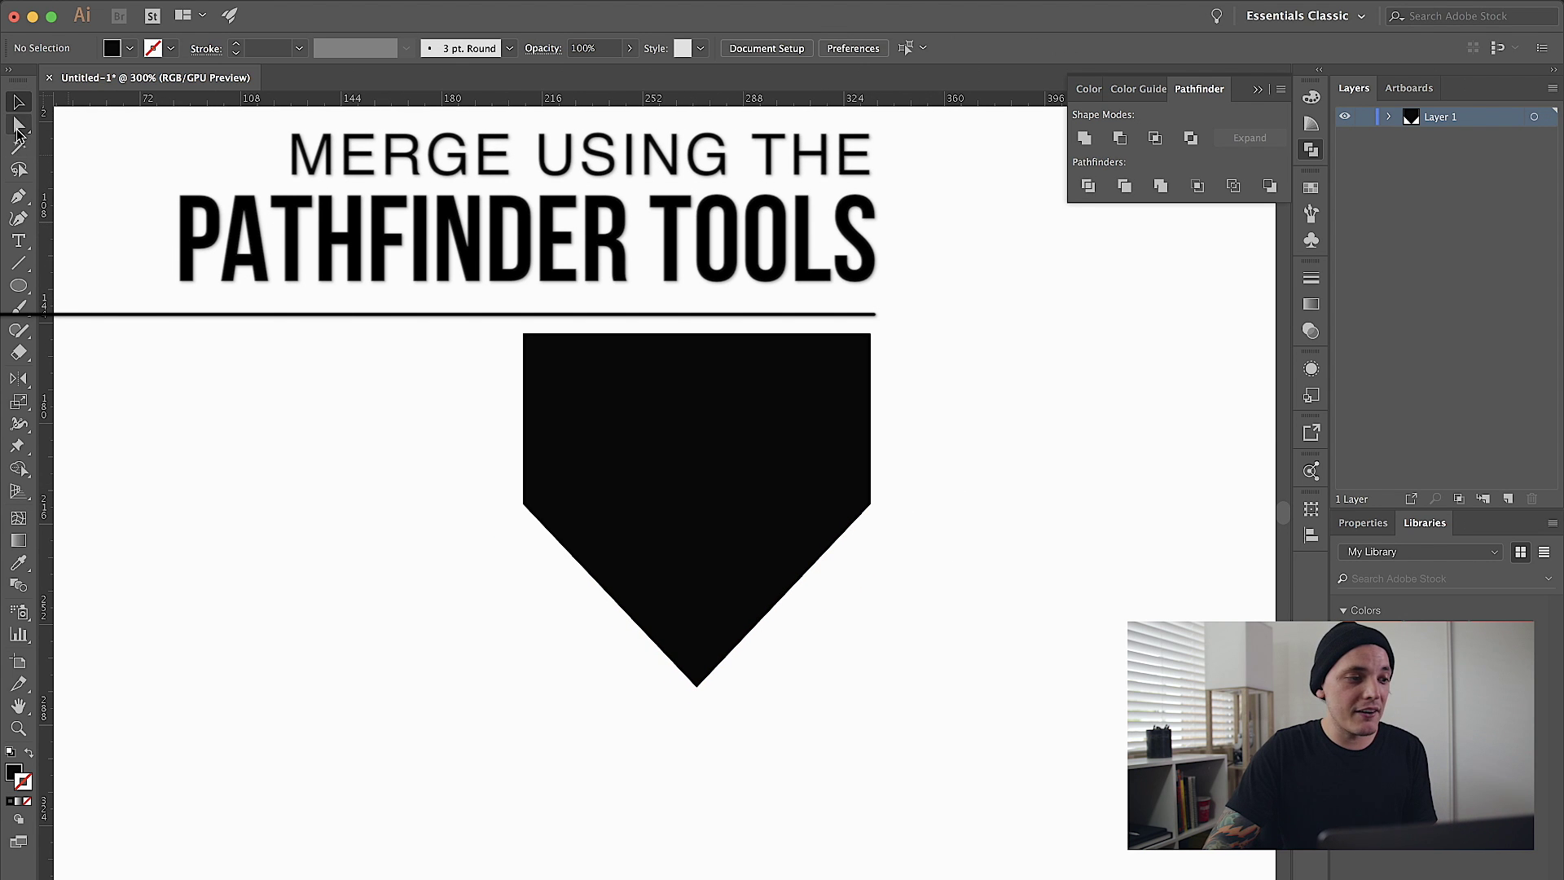
pyautogui.click(524, 505)
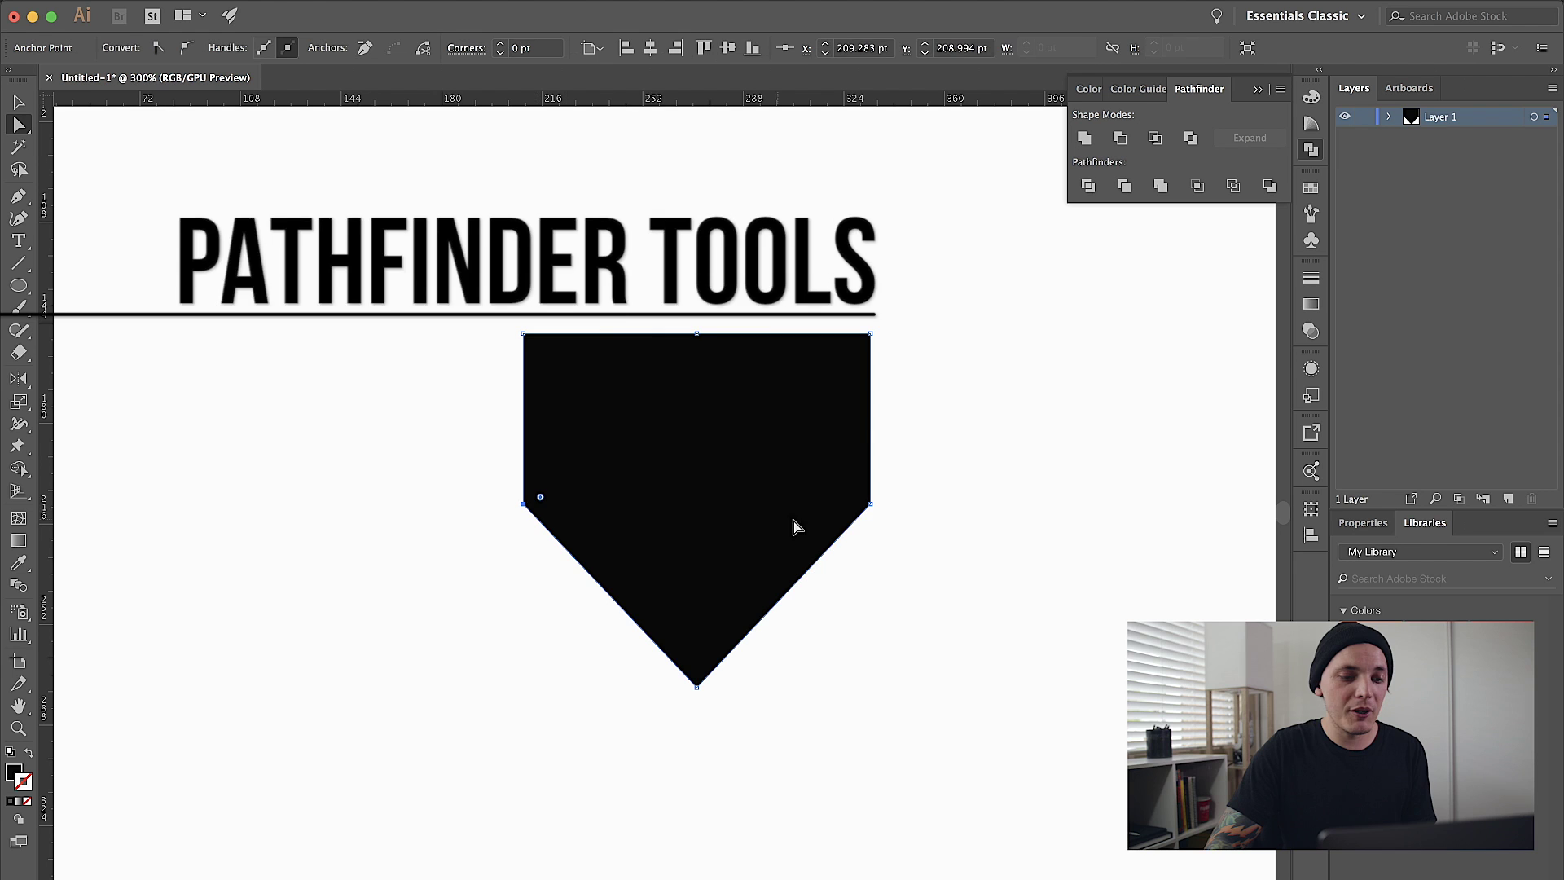
pyautogui.keyDown('shift'); pyautogui.click(869, 507); pyautogui.keyUp('shift')
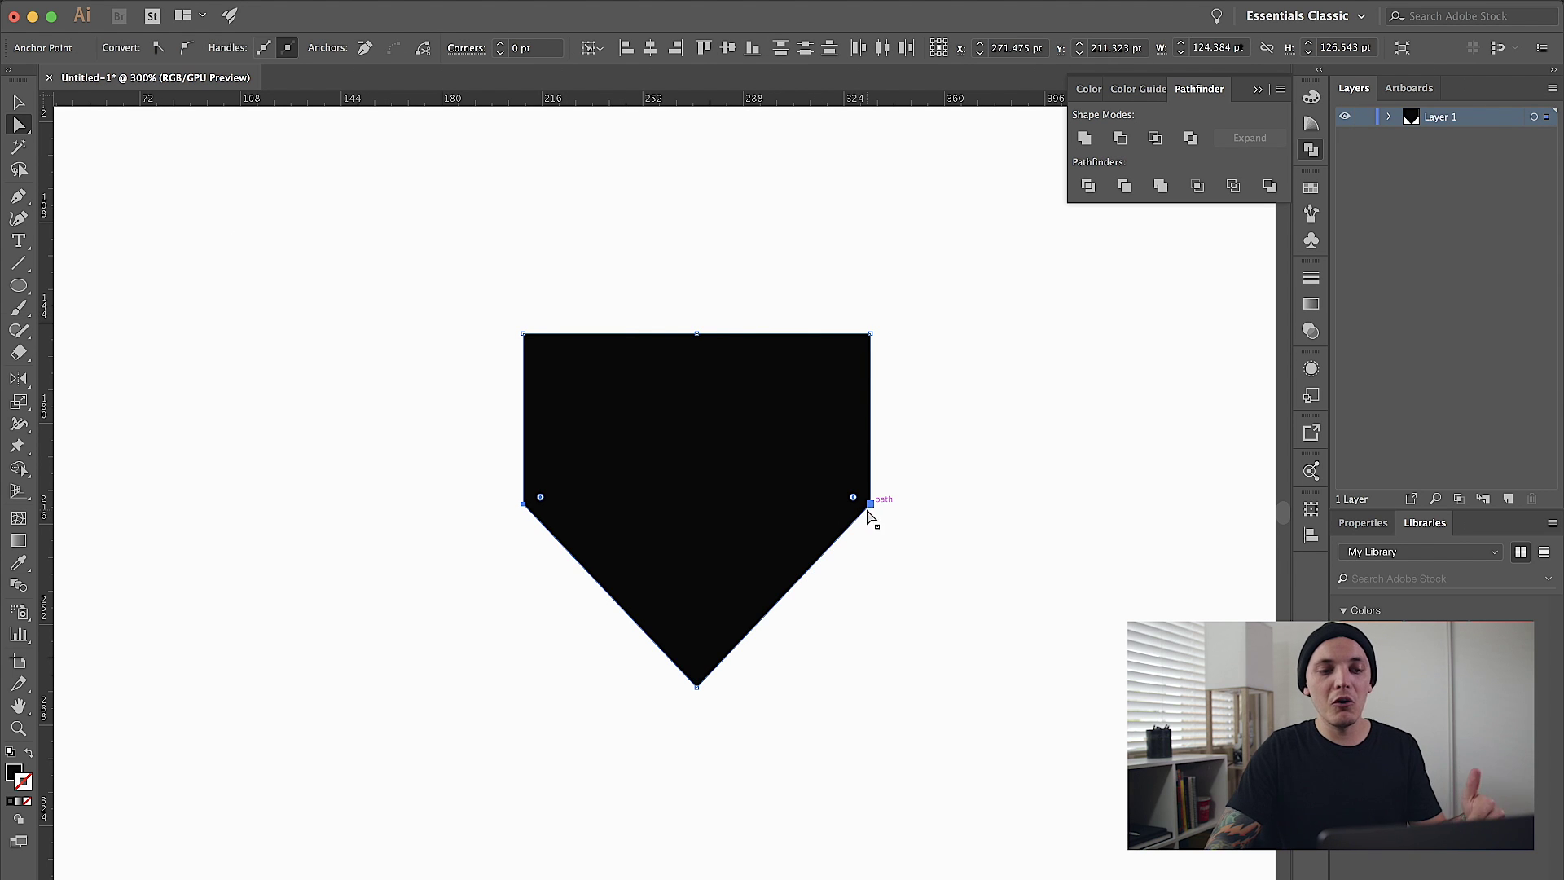
pyautogui.moveTo(853, 497); pyautogui.dragTo(538, 429)
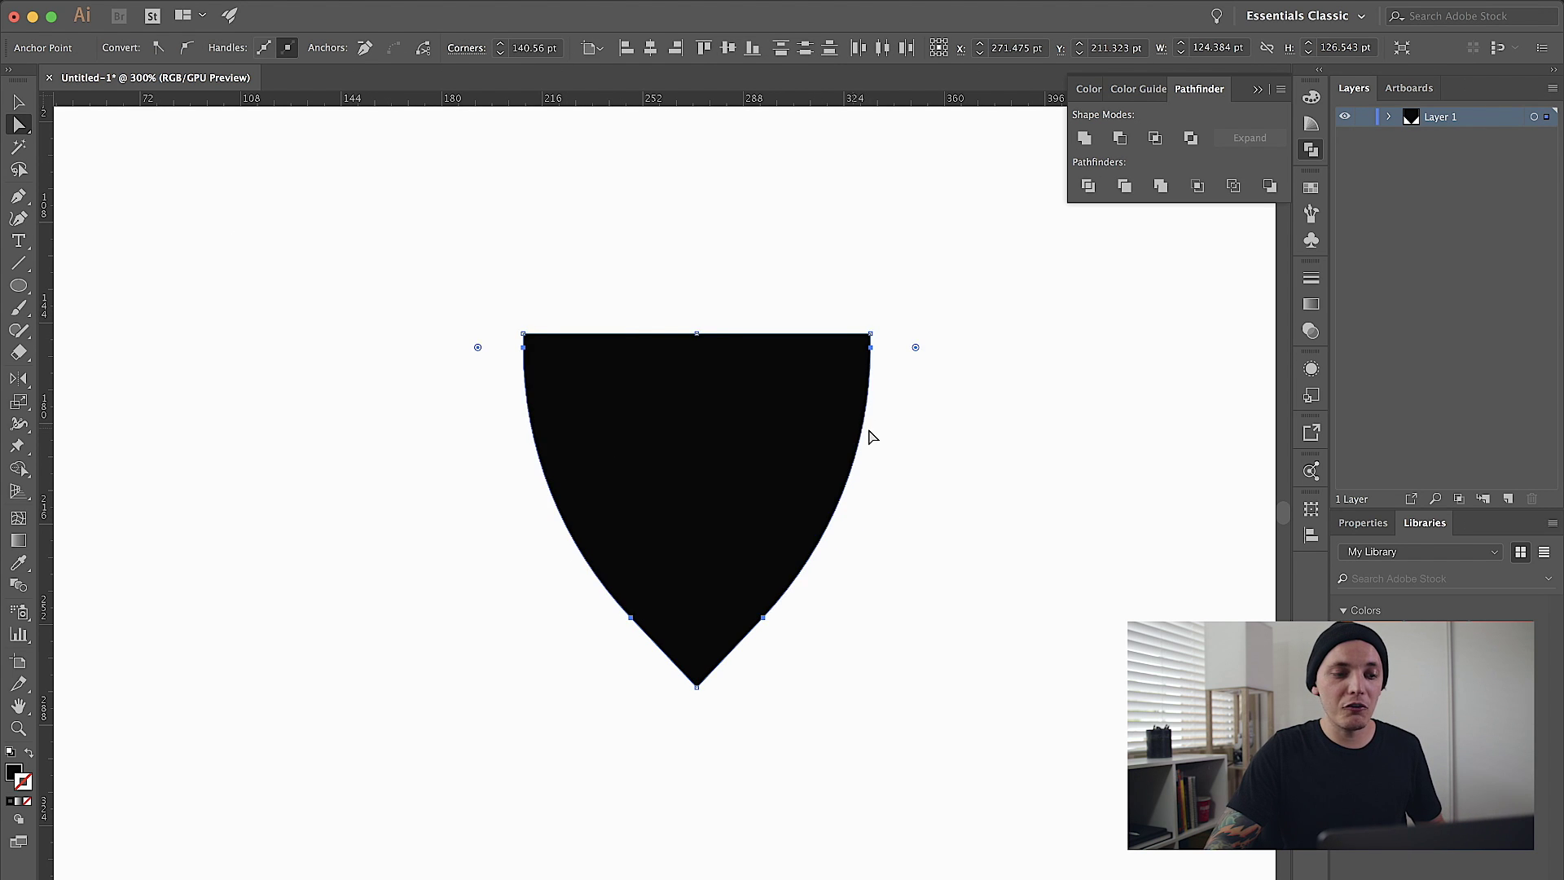
pyautogui.click(924, 441)
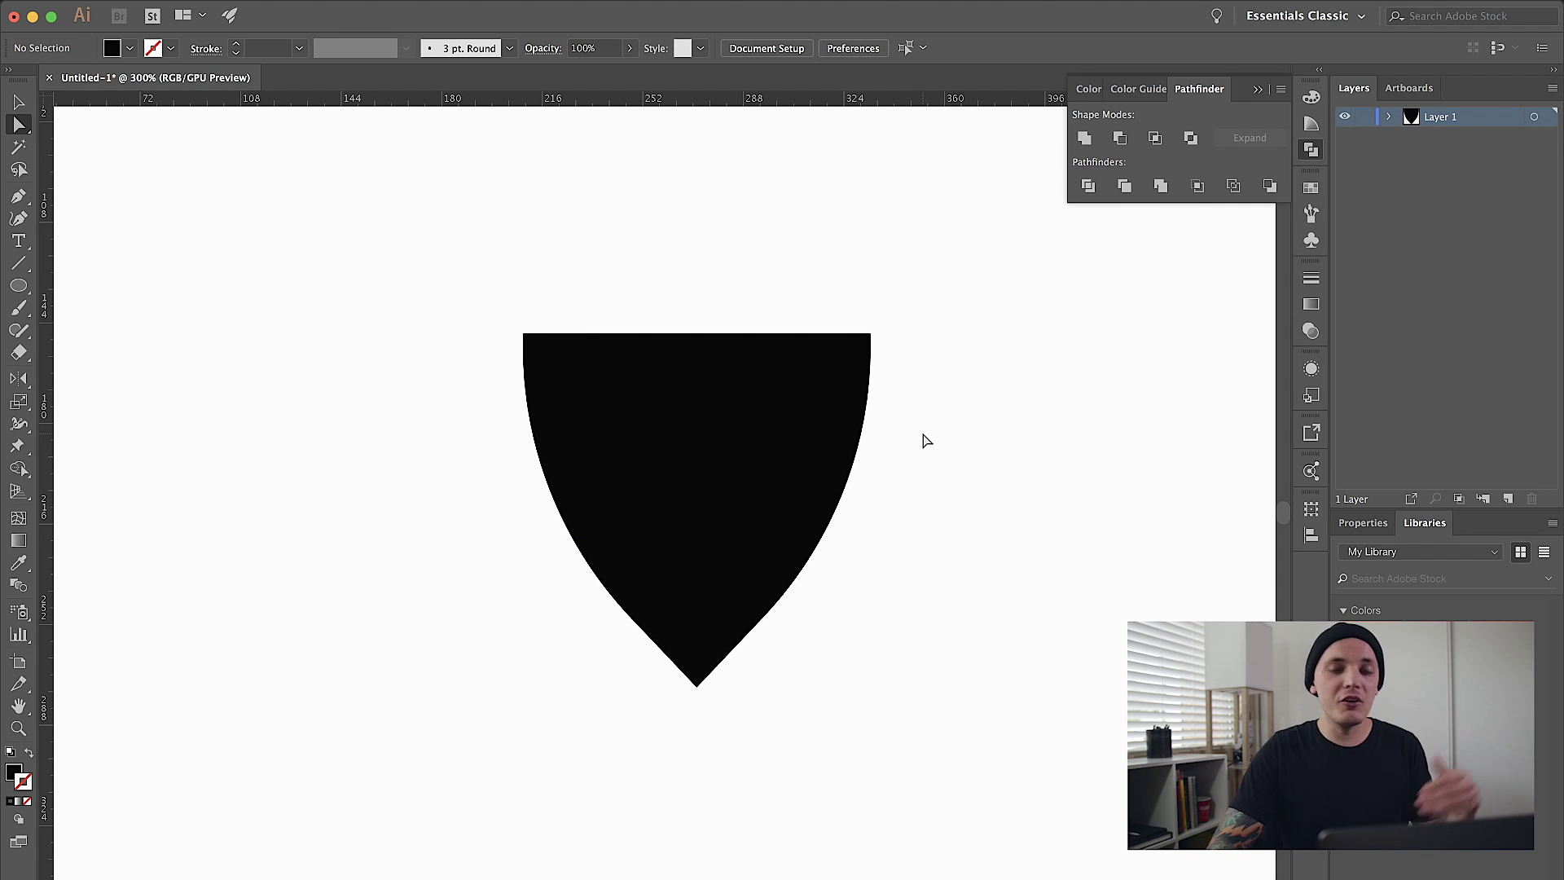
# Draw a circle over the shield's top, centre it horizontally, and merge it in.
pyautogui.click(19, 285)
pyautogui.moveTo(759, 445); pyautogui.dragTo(794, 479)
pyautogui.click(18, 105)
pyautogui.moveTo(402, 243); pyautogui.dragTo(950, 479)
pyautogui.click(830, 48)
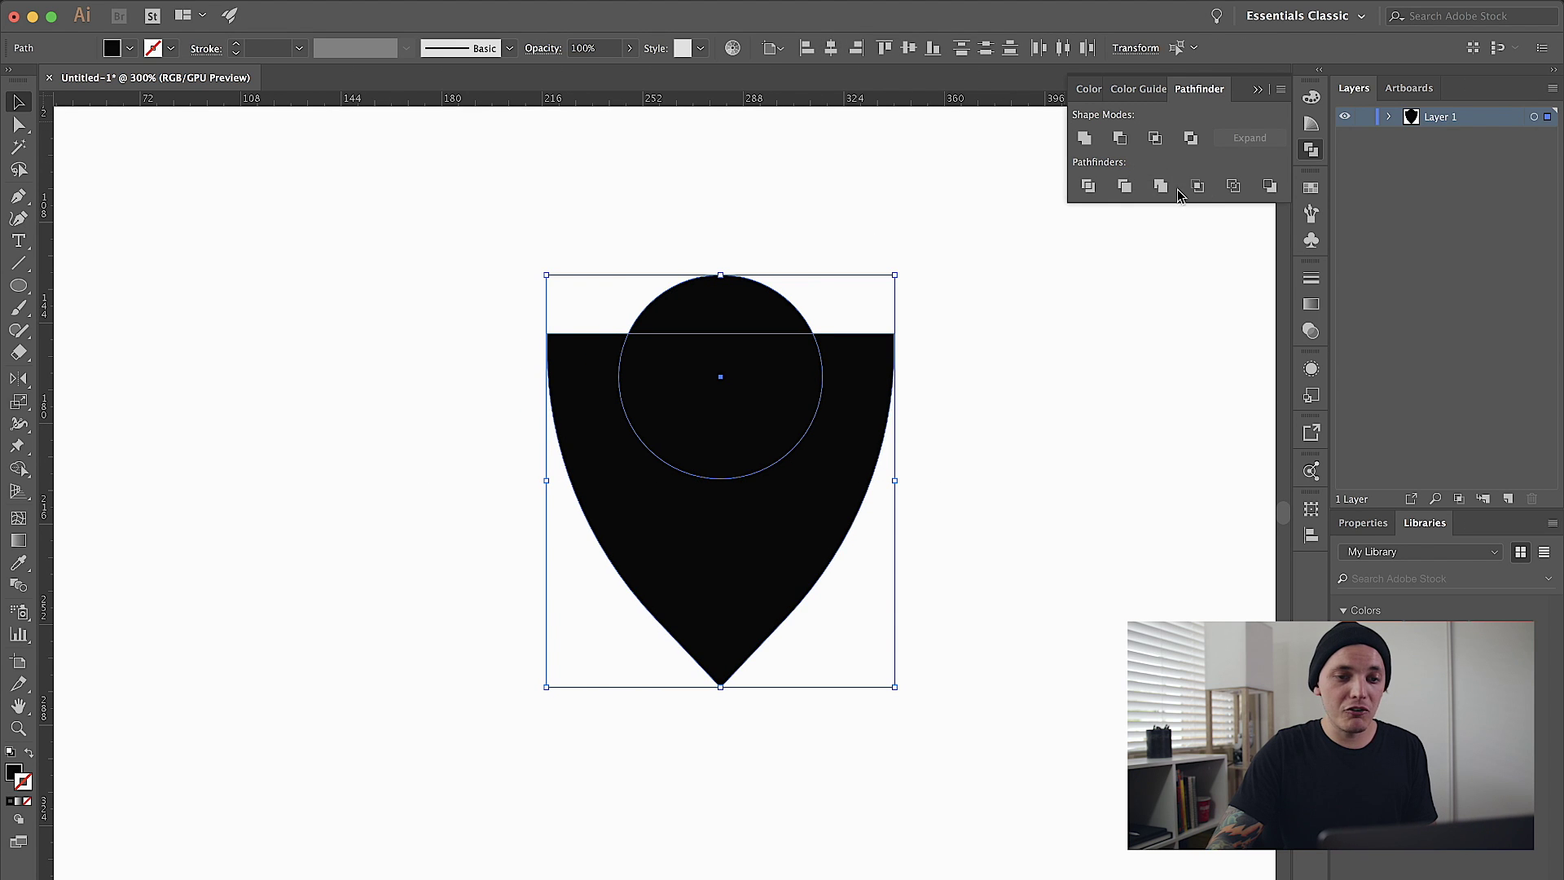
pyautogui.click(1160, 187)
# Round the two points where the dome meets the shoulders into smooth curves.
pyautogui.click(16, 126)
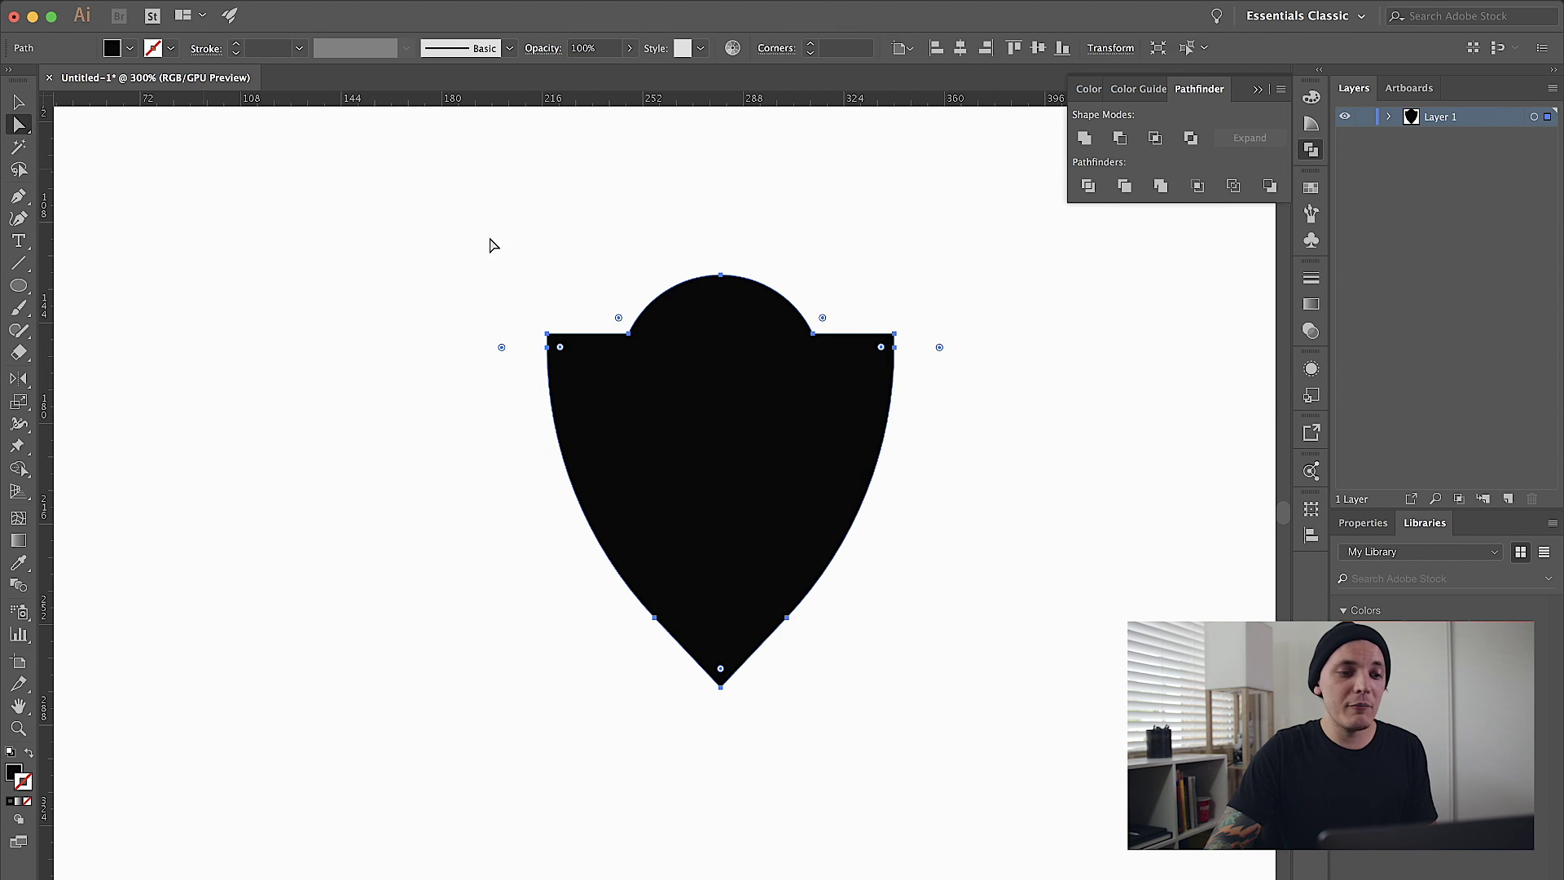
pyautogui.click(628, 334)
pyautogui.keyDown('shift'); pyautogui.click(814, 333); pyautogui.keyUp('shift')
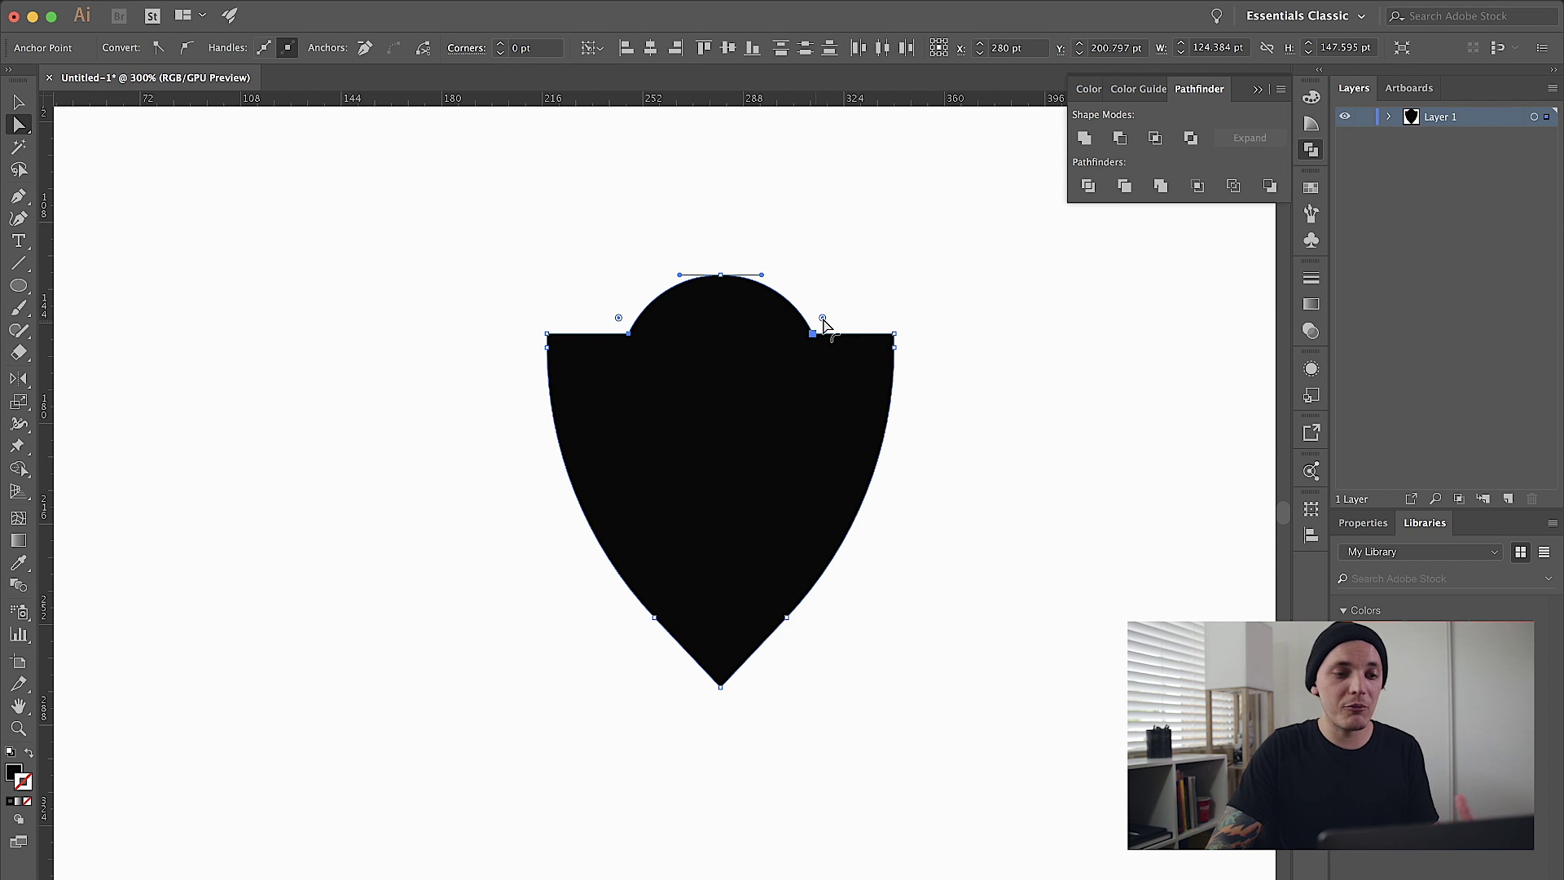
pyautogui.moveTo(826, 319); pyautogui.dragTo(945, 238)
pyautogui.click(1089, 474)
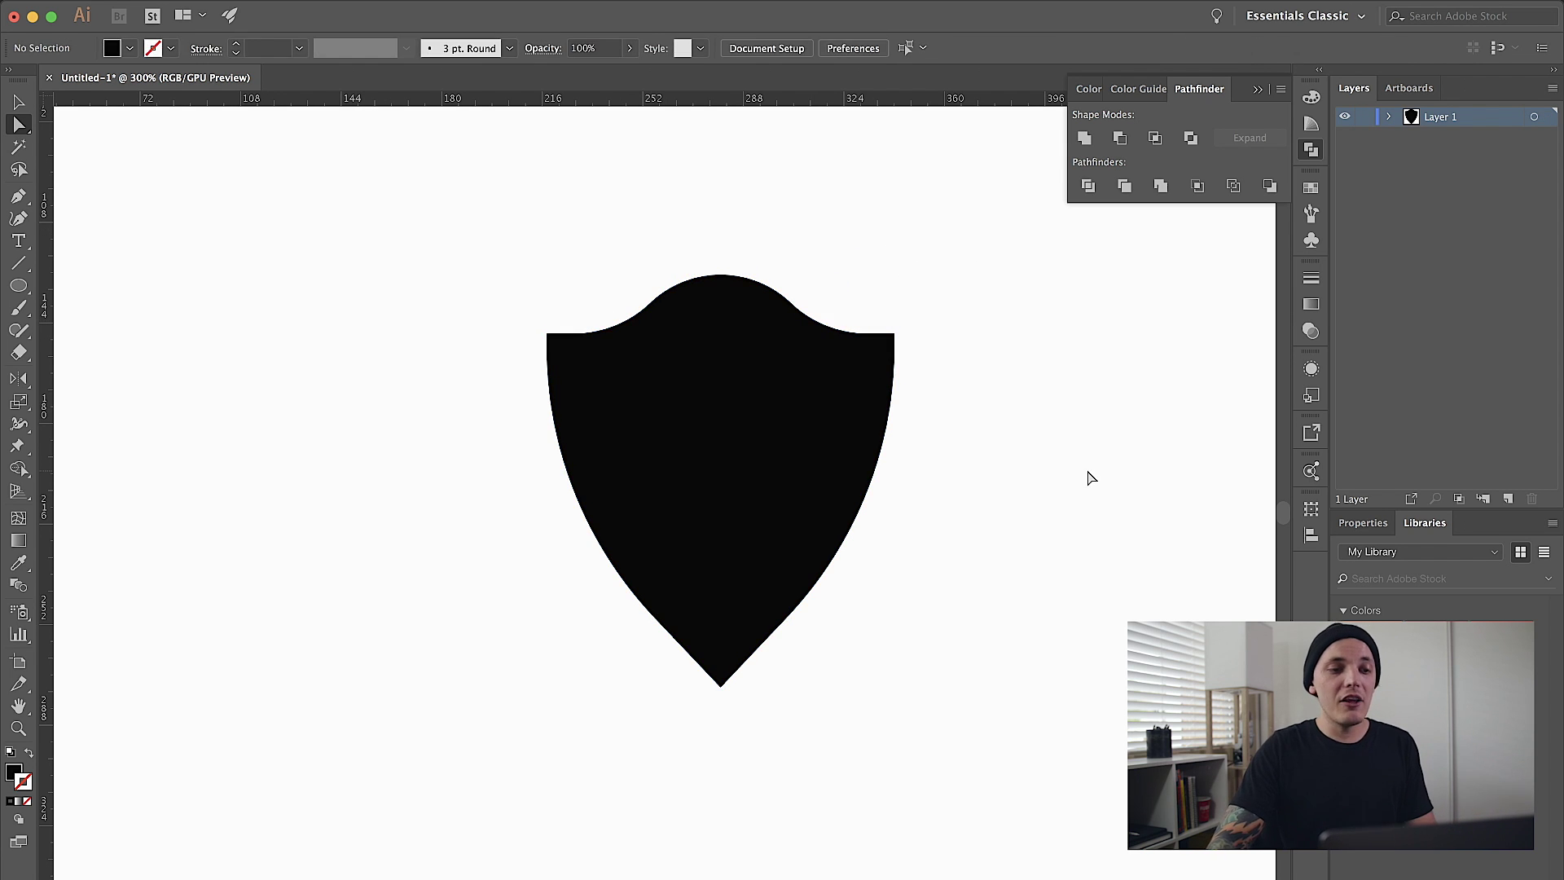